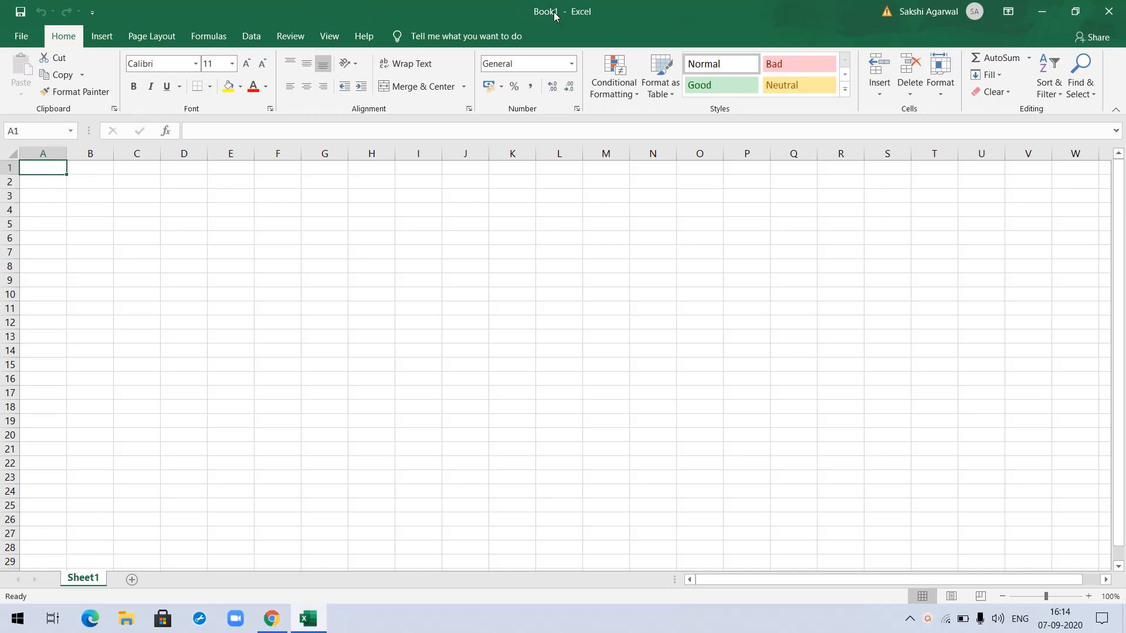
click(29, 128)
click(126, 211)
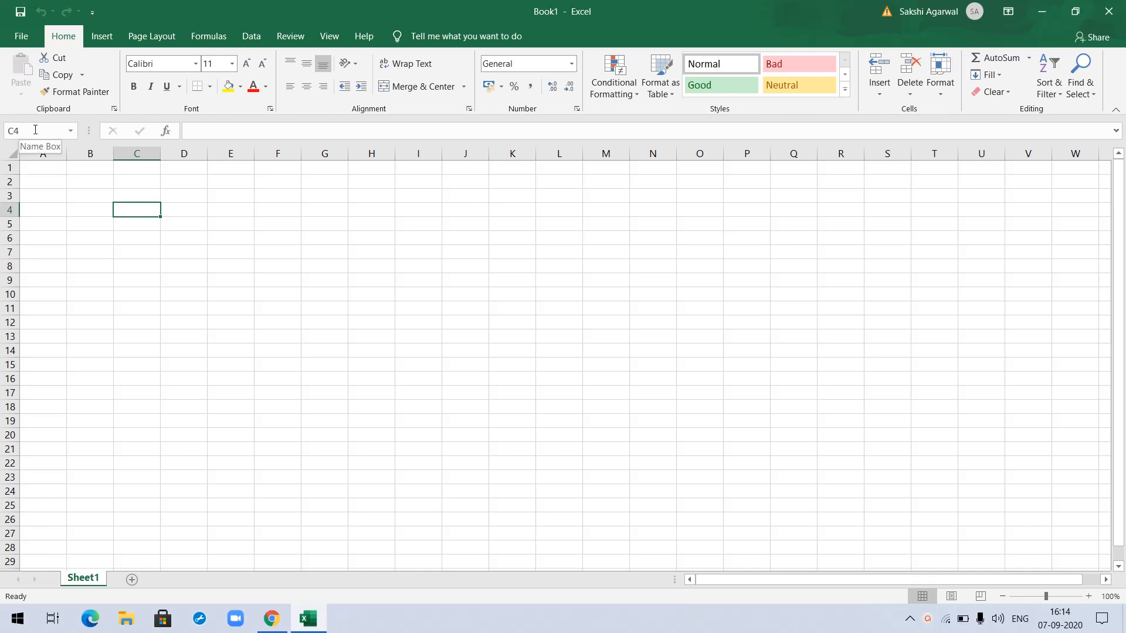
click(226, 130)
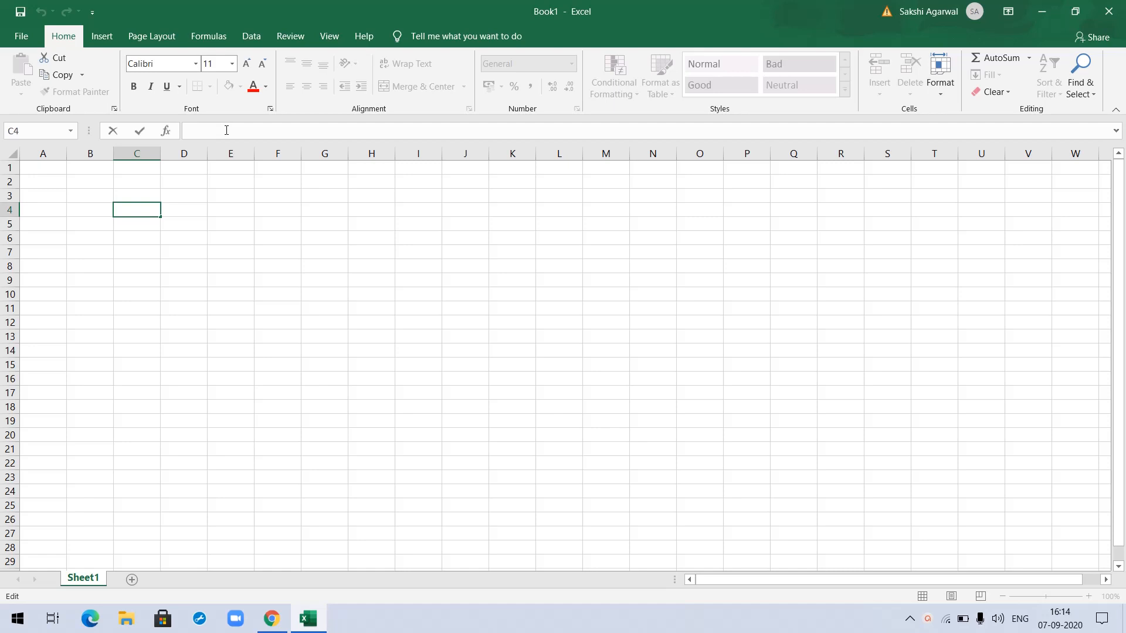
text(5666)
key(BackSpace)
key(BackSpace)
key(BackSpace)
key(BackSpace)
click(426, 287)
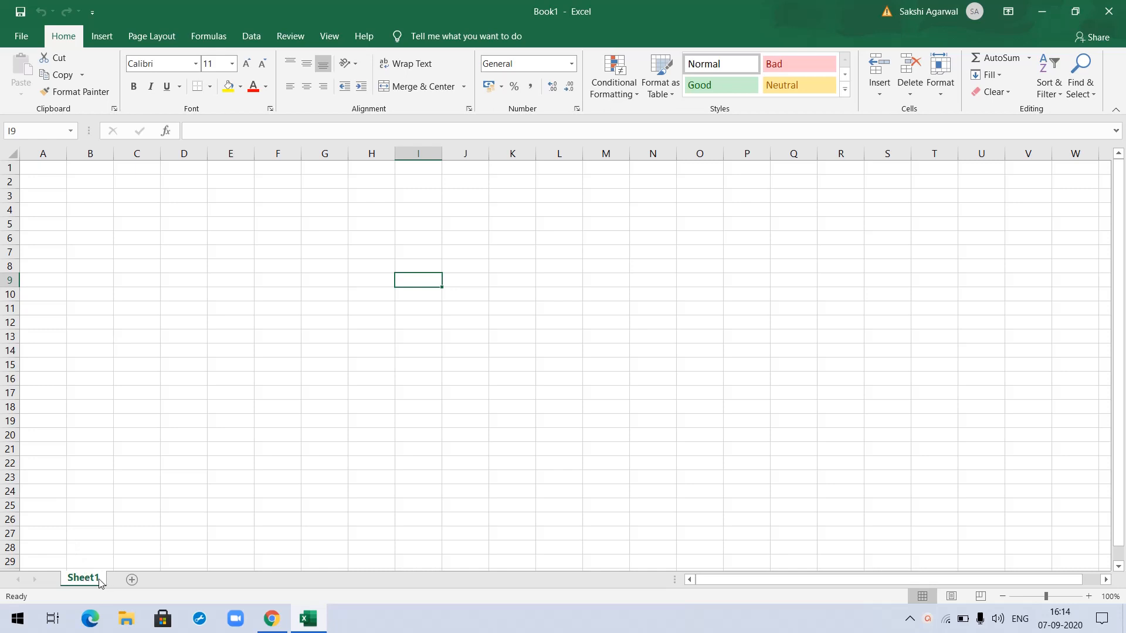
- Add a second worksheet to the workbook and return to Sheet1
click(132, 580)
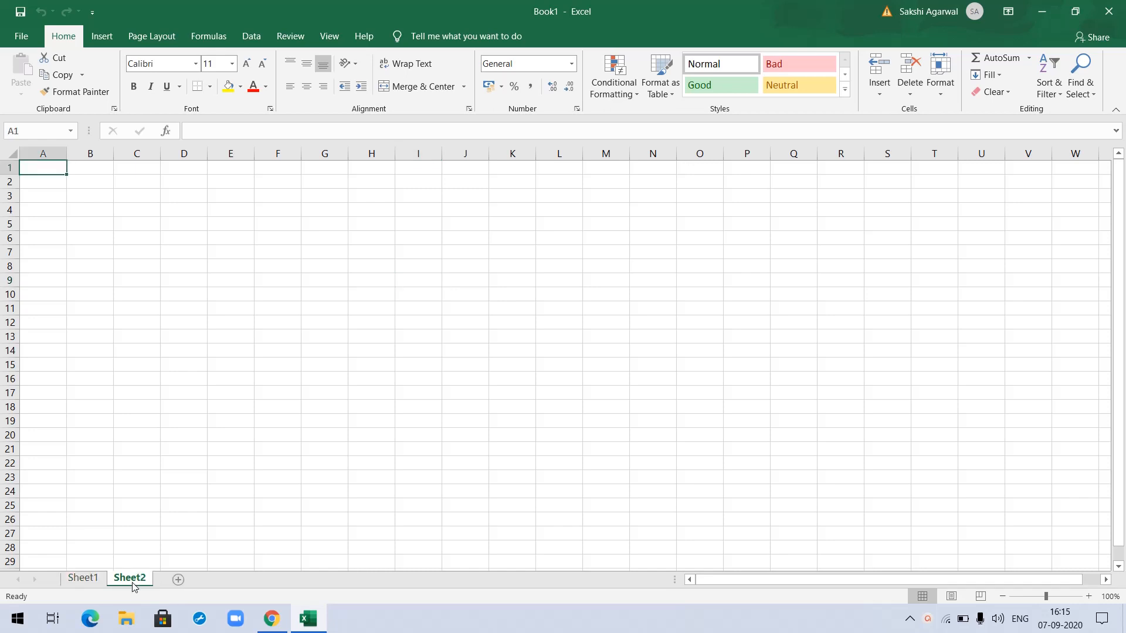
click(96, 579)
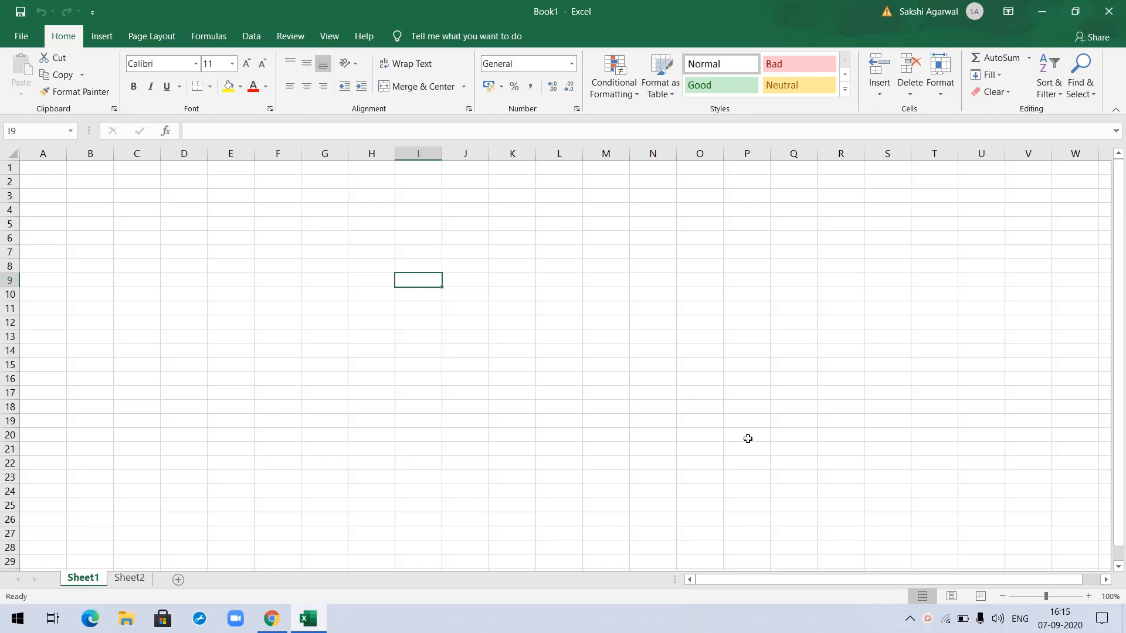
drag(1119, 269, 1123, 374)
drag(1123, 311, 1123, 296)
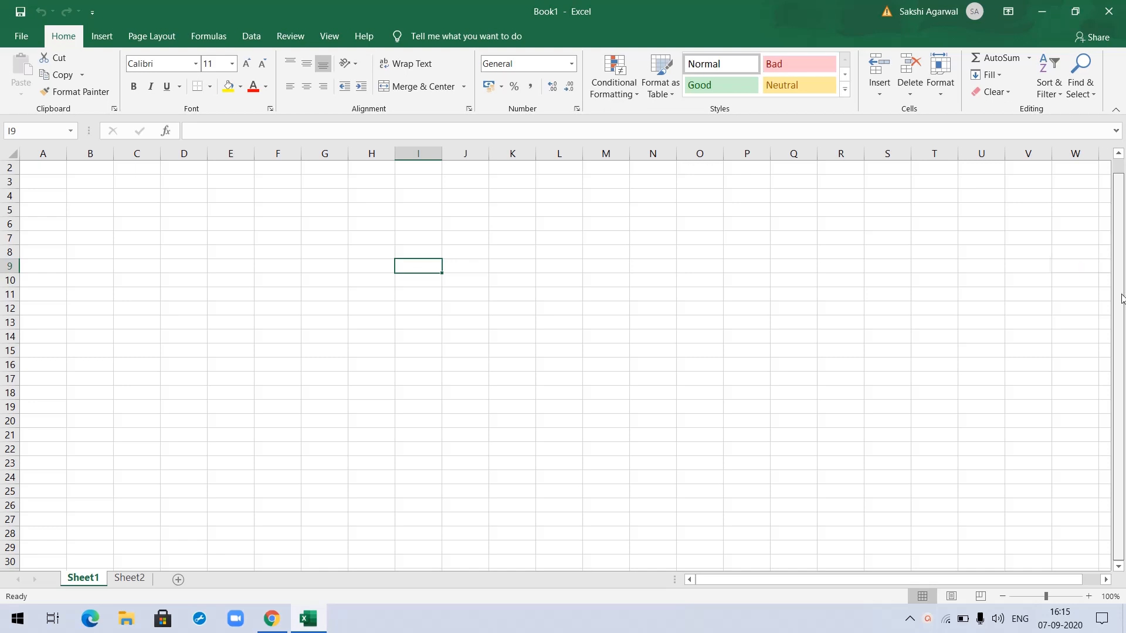
drag(862, 580, 803, 582)
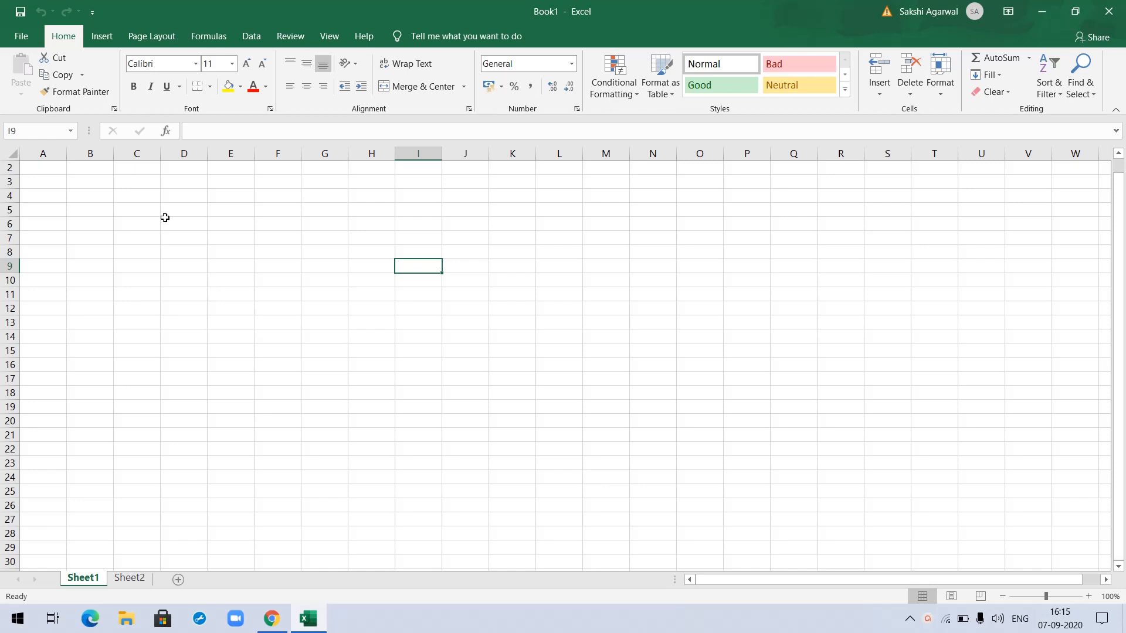
- Enter the column headings R.No, Name, Subject, Marks and Total in cells C4 to G4
click(141, 195)
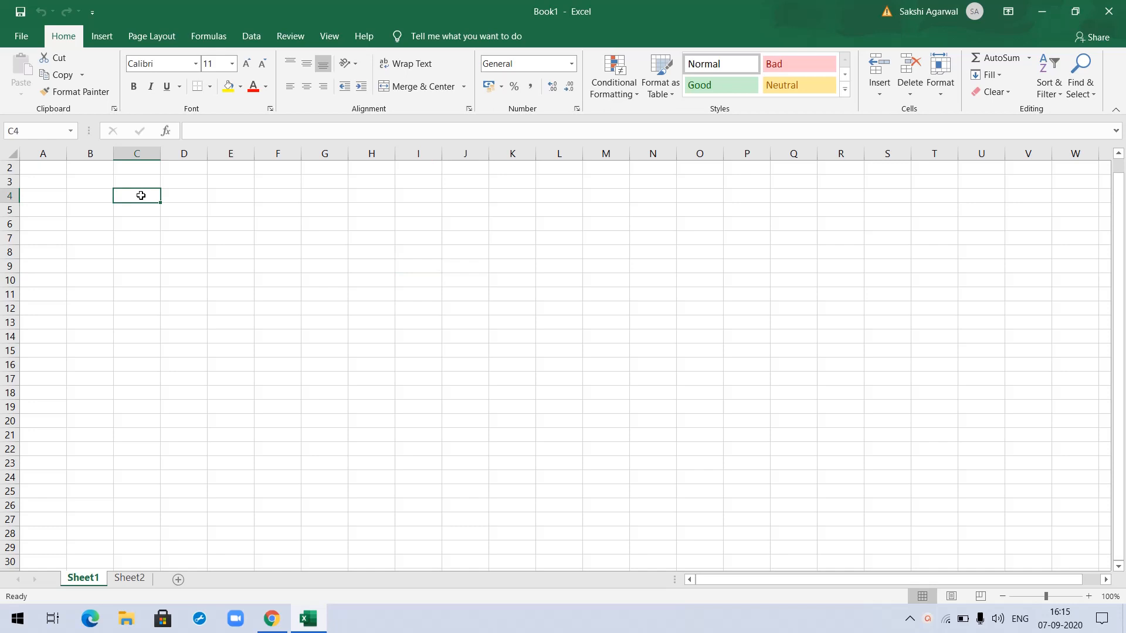
text(R)
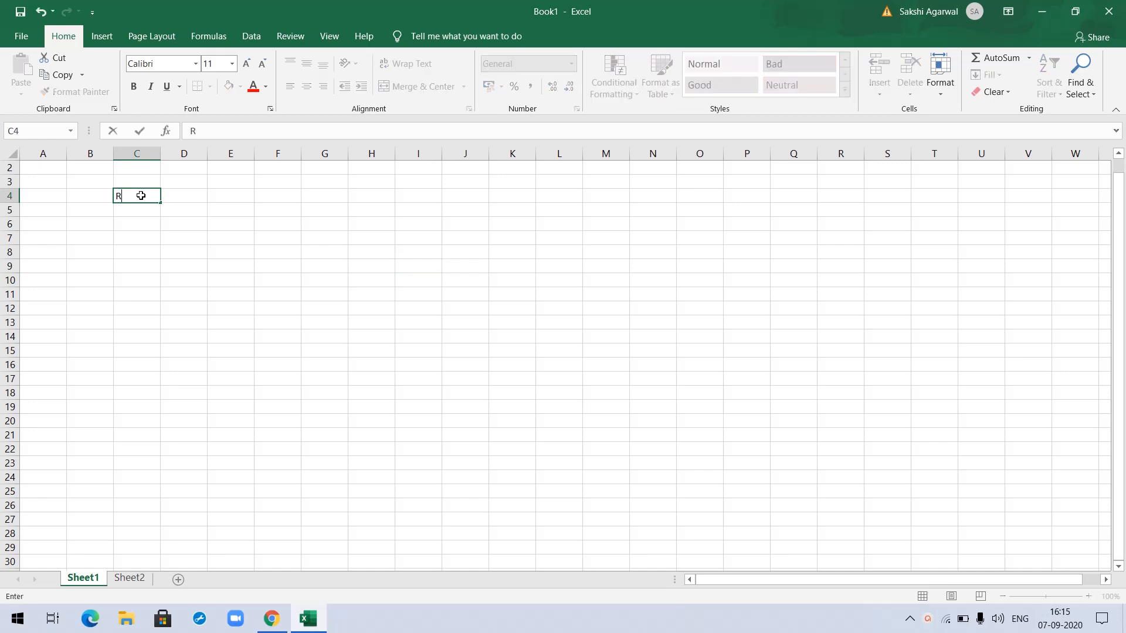
text(.No)
key(Tab)
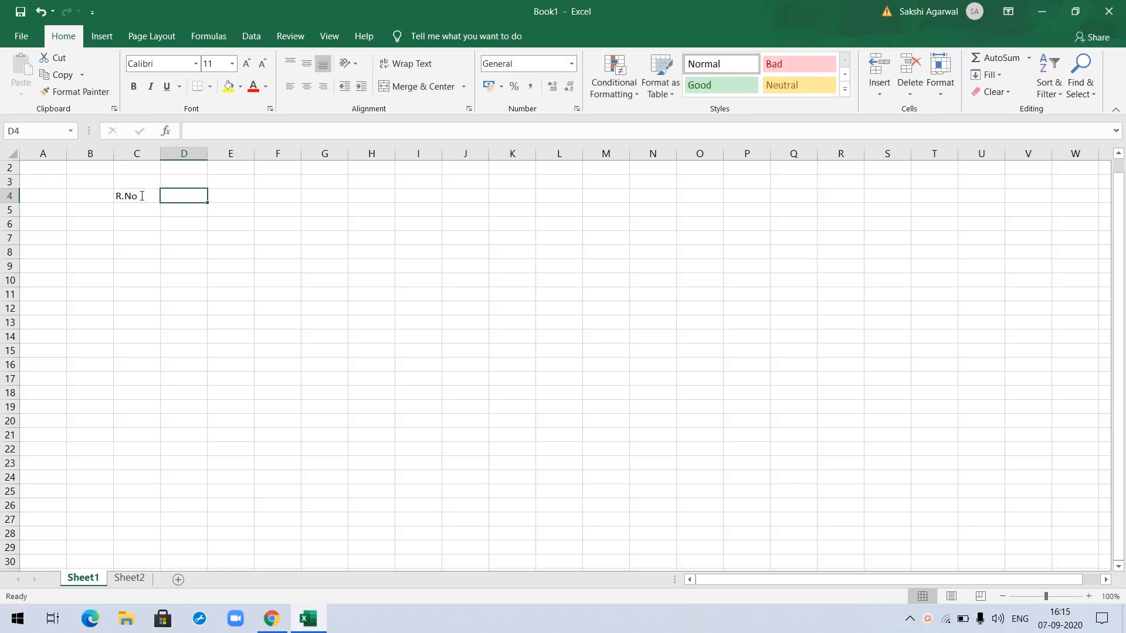
text(Name)
key(Tab)
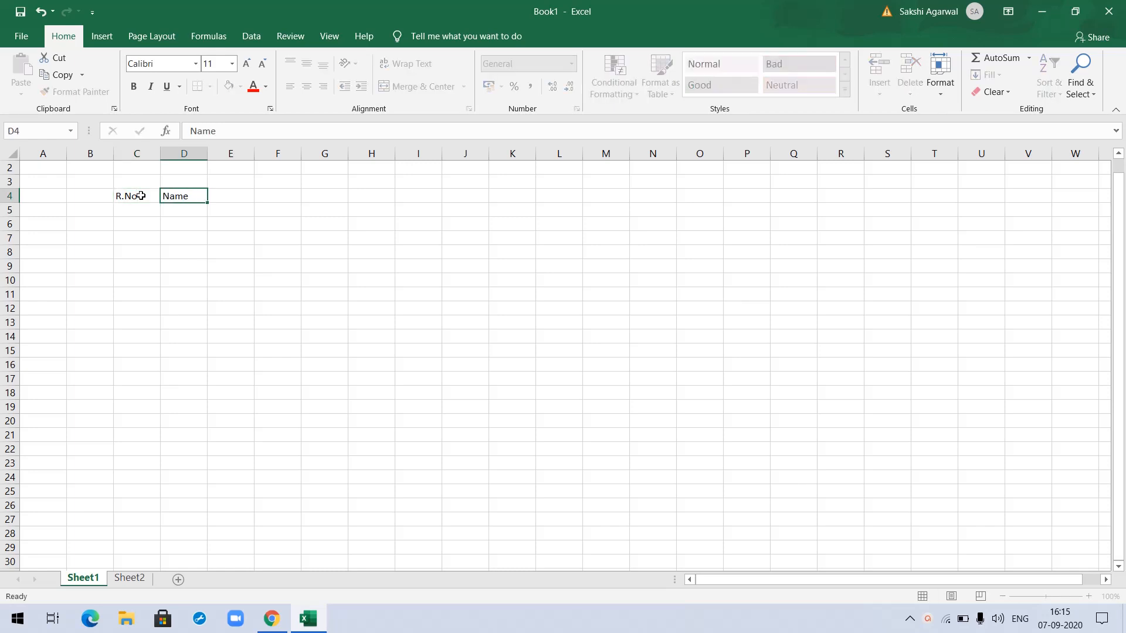
text(Subject)
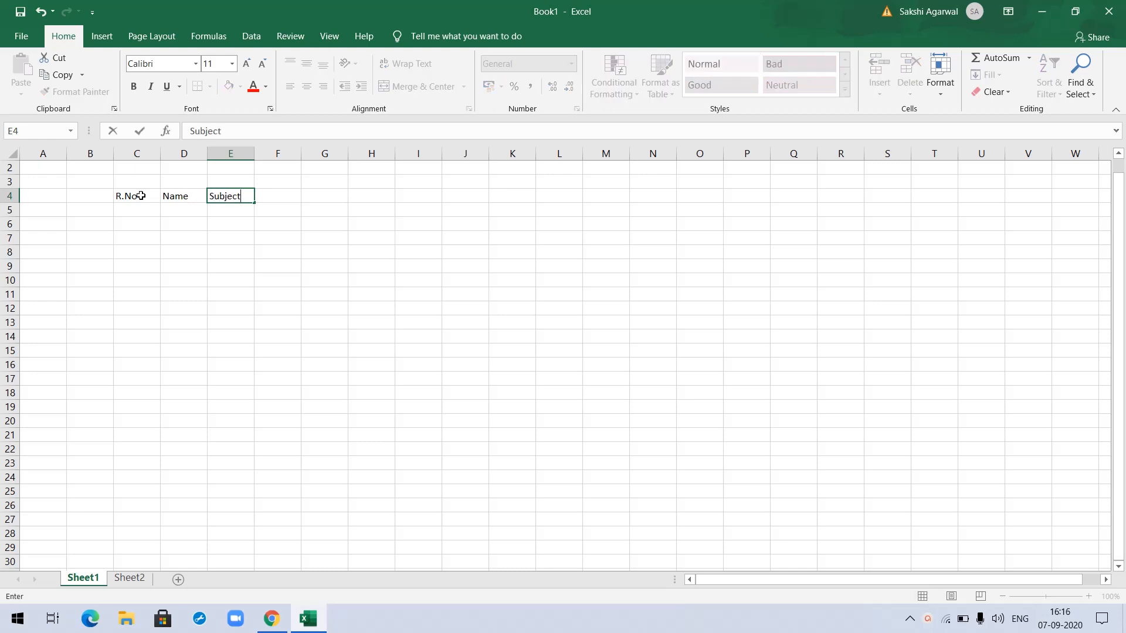
key(Tab)
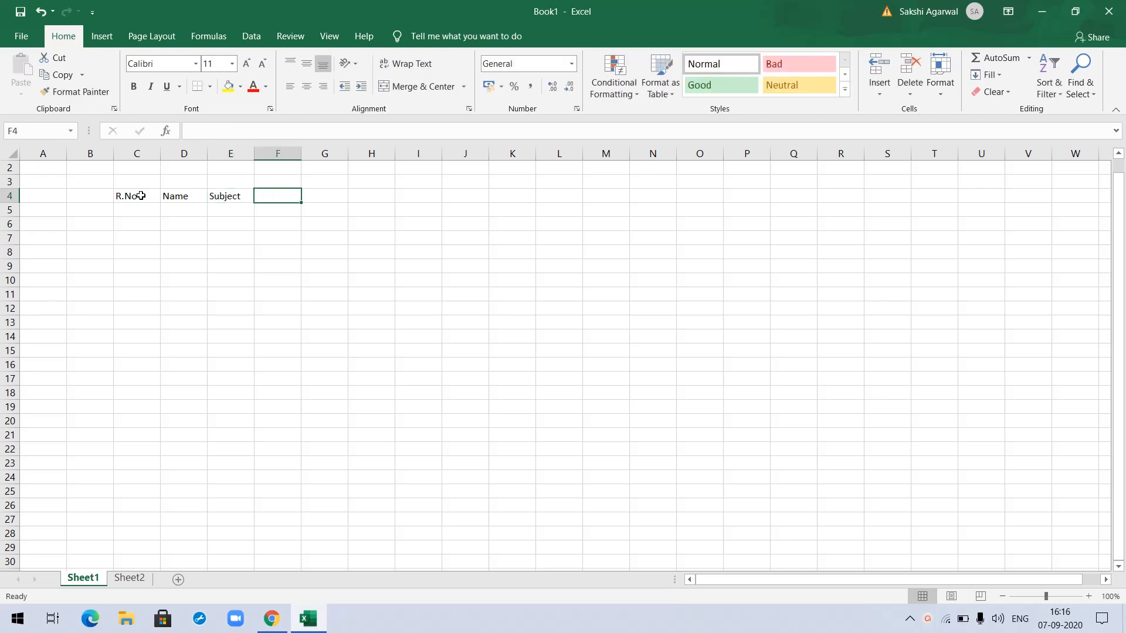
text(Mar)
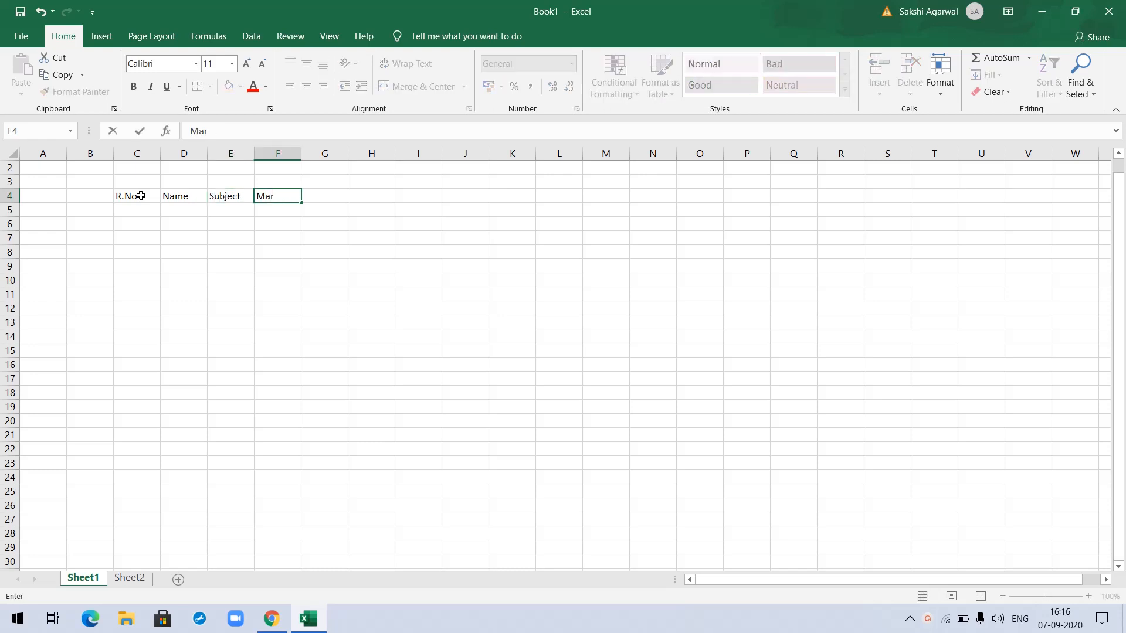
text(ks)
key(Tab)
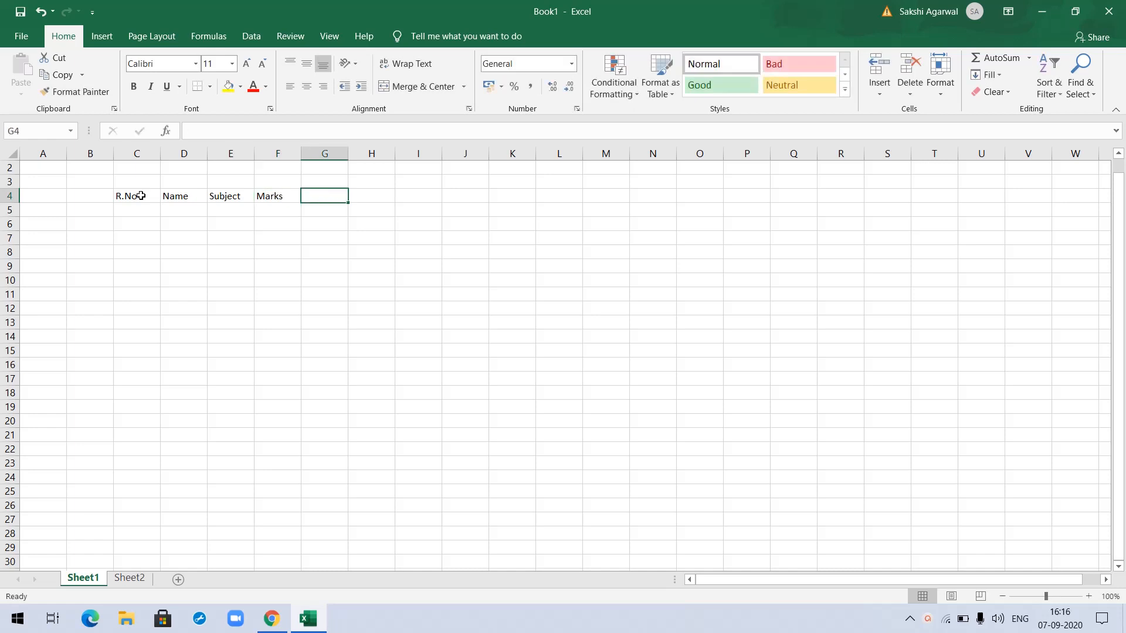
text(Tota)
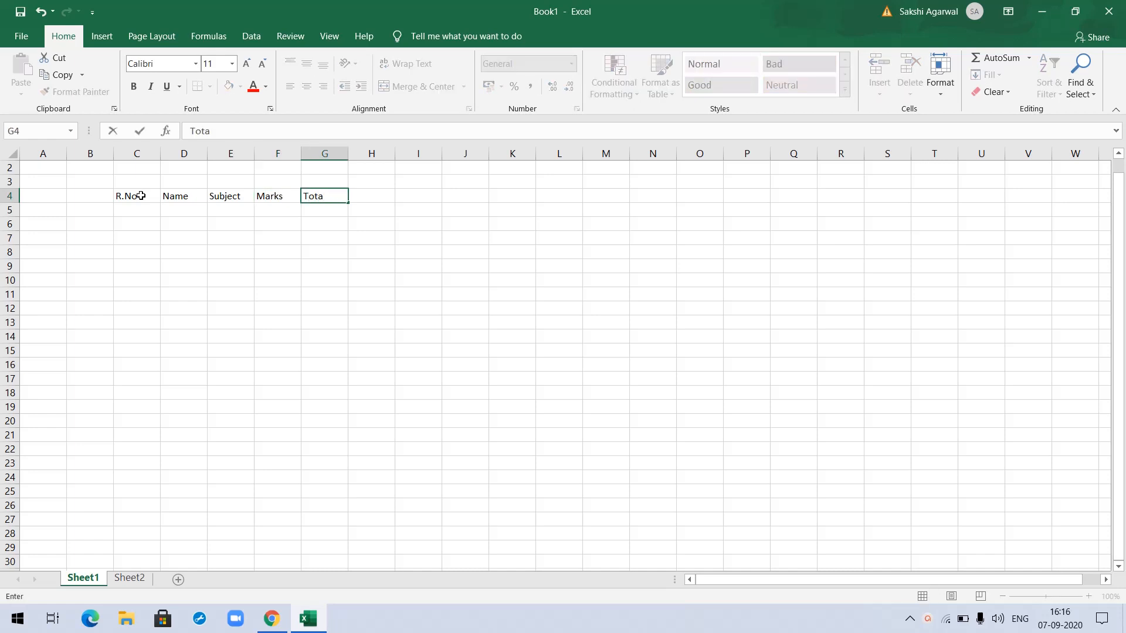
text(l)
- Fill the R.No column with the roll numbers 1 to 5 in cells C5 to C9
click(145, 208)
text(1)
key(Return)
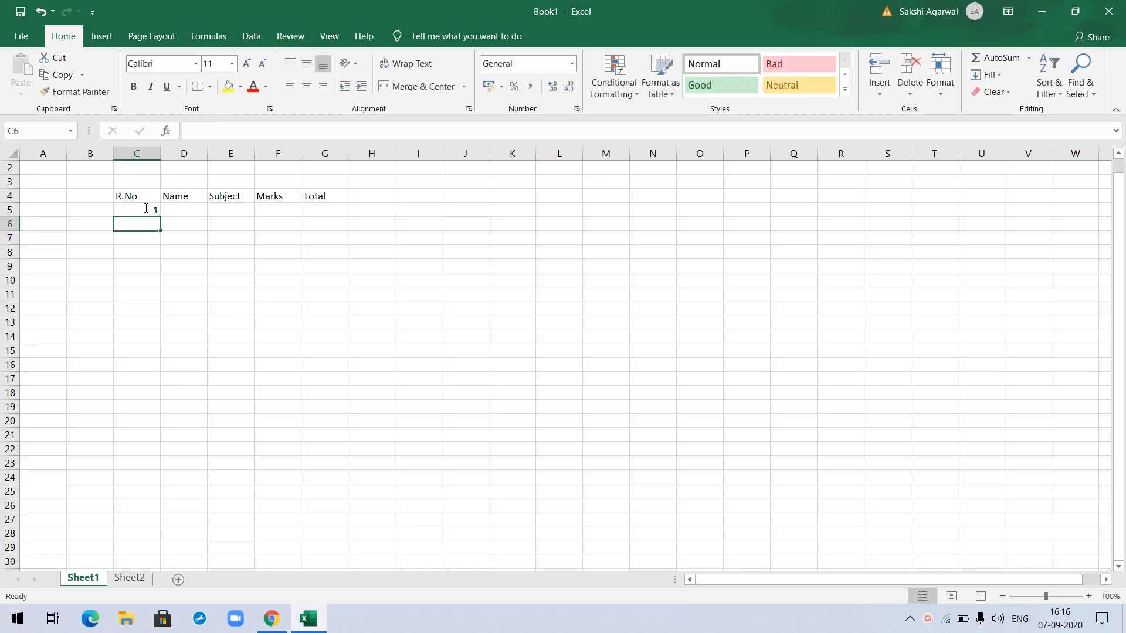
text(2)
key(Return)
text(3)
key(Return)
text(4)
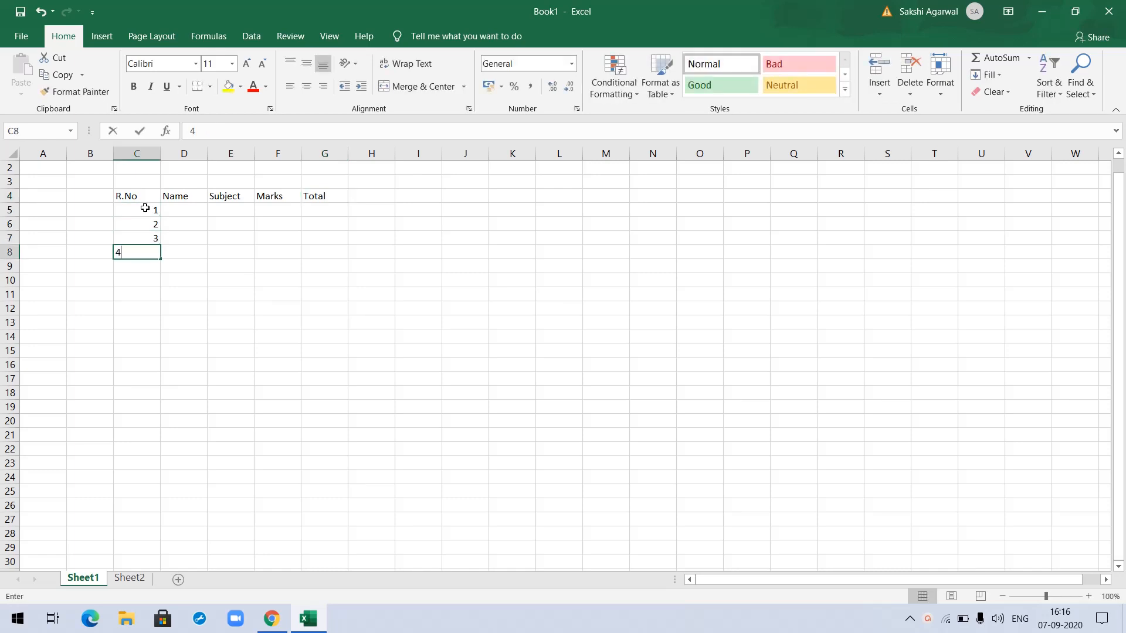
key(Return)
text(5)
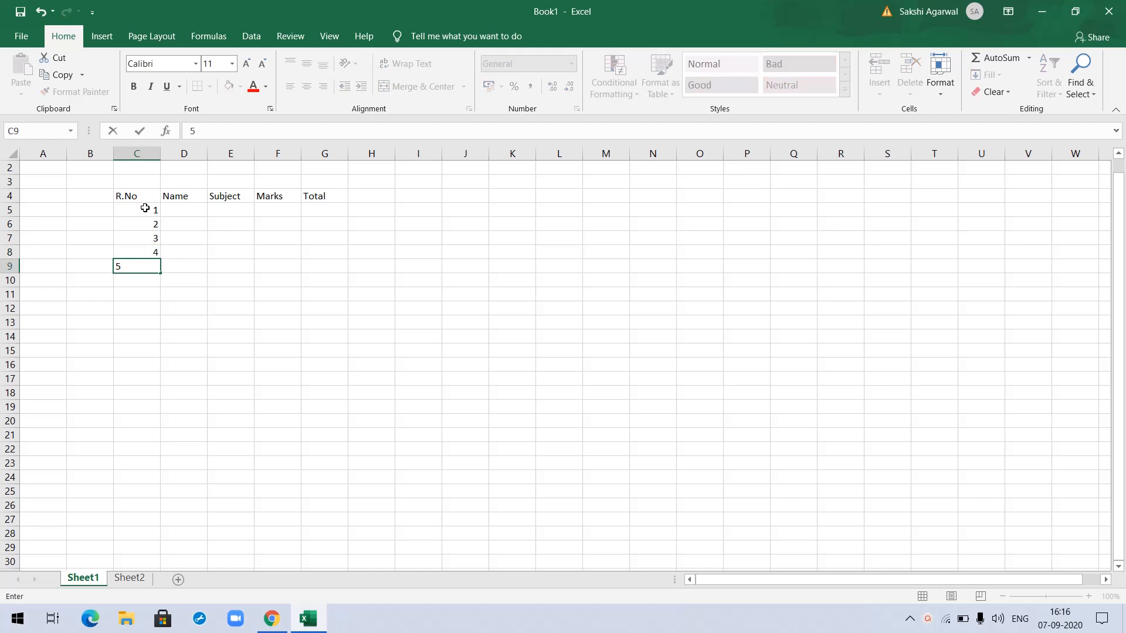
- Fill the Name column with A, B, C, D and E in cells D5 to D9
click(193, 209)
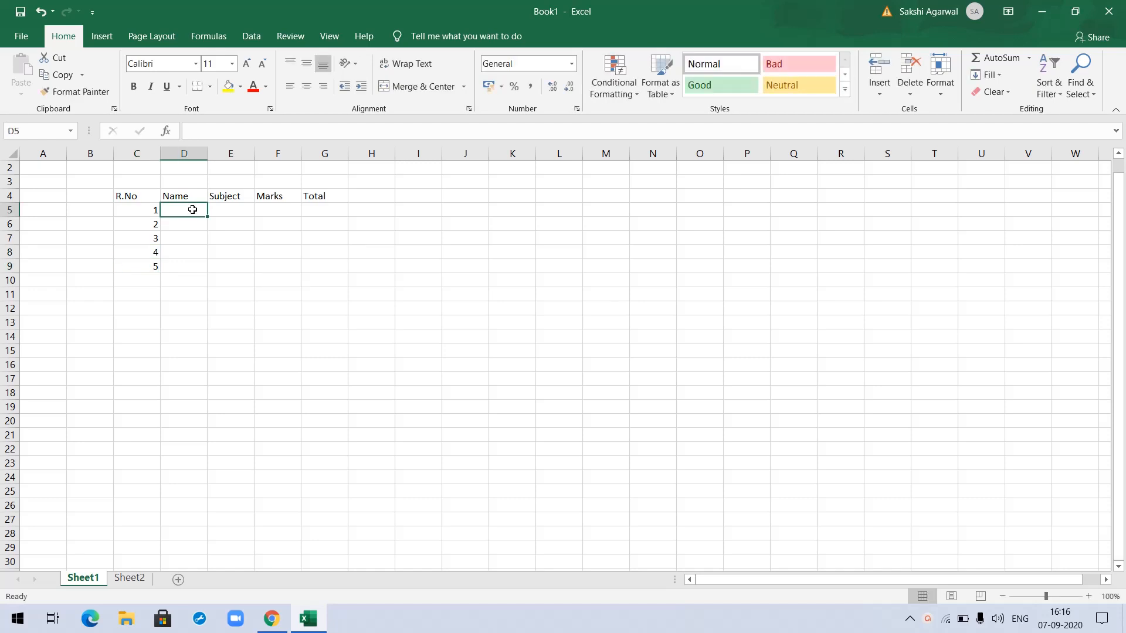
text(A)
key(Return)
text(B)
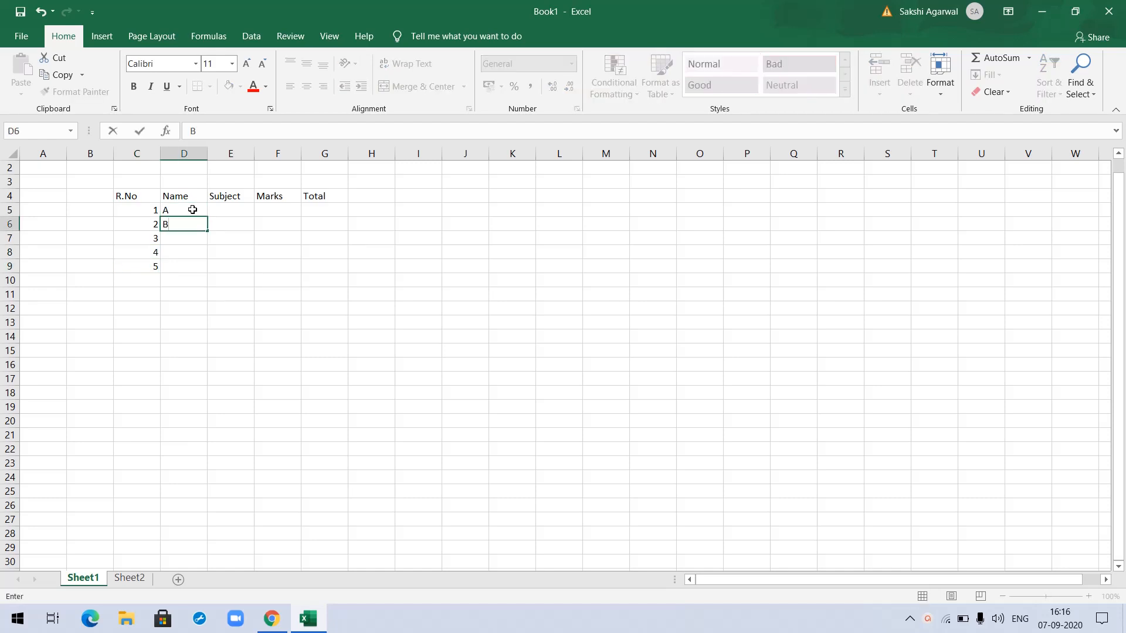
key(Return)
text(C)
key(Return)
text(D)
key(Return)
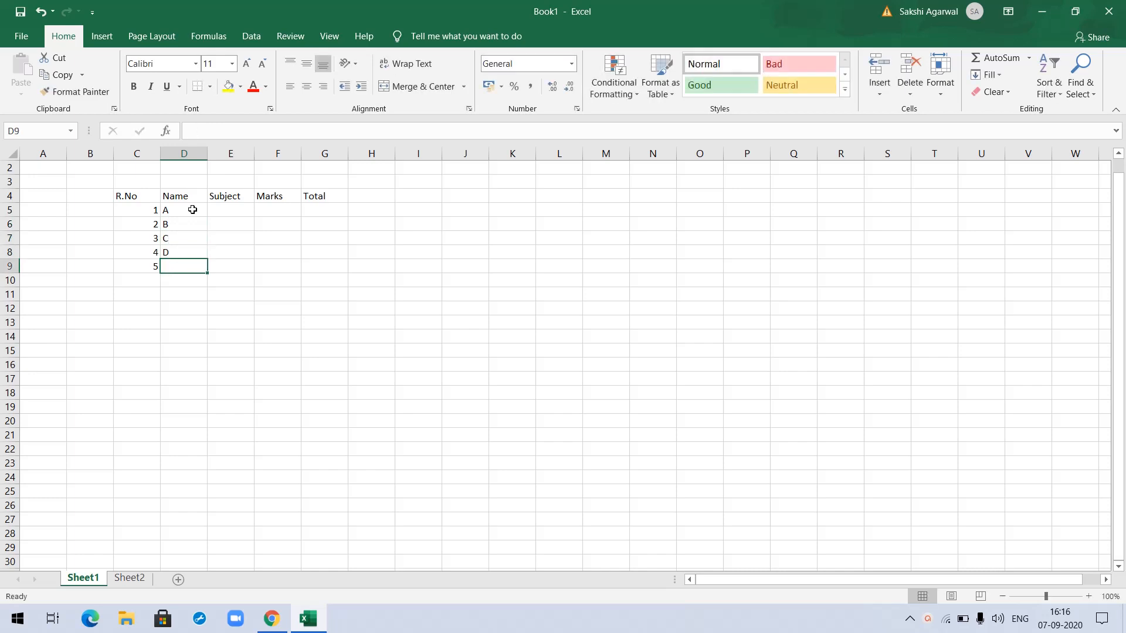
text(E)
key(Tab)
- Fill the Subject column with Maths, computer, Science, SST and English in cells E5 to E9
key(Up)
key(Up)
key(Up)
key(Up)
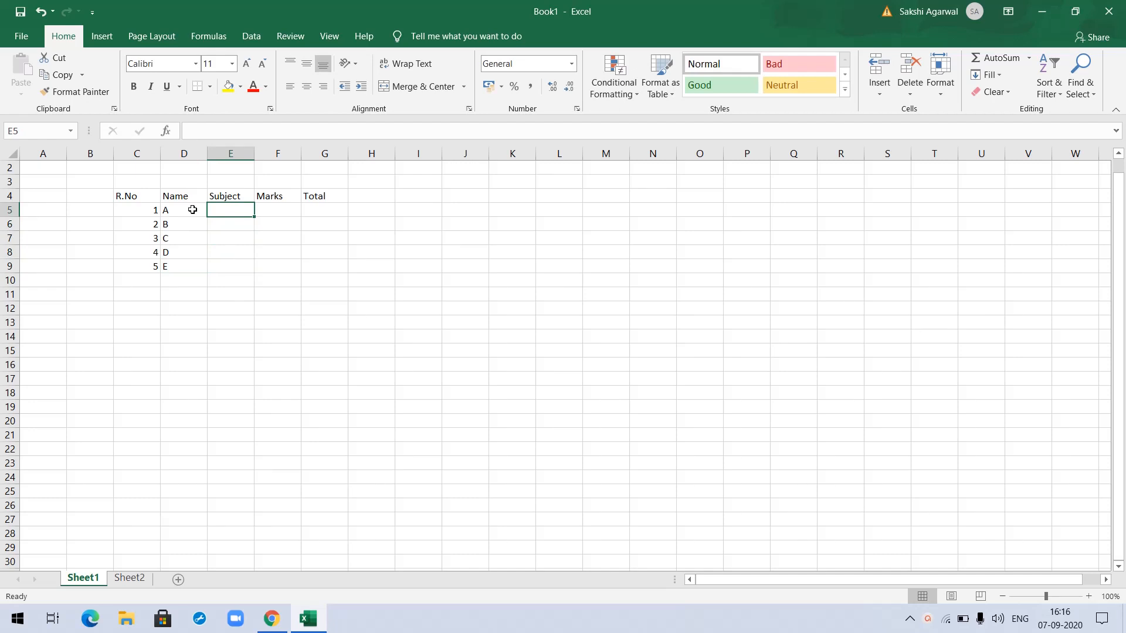
text(MA)
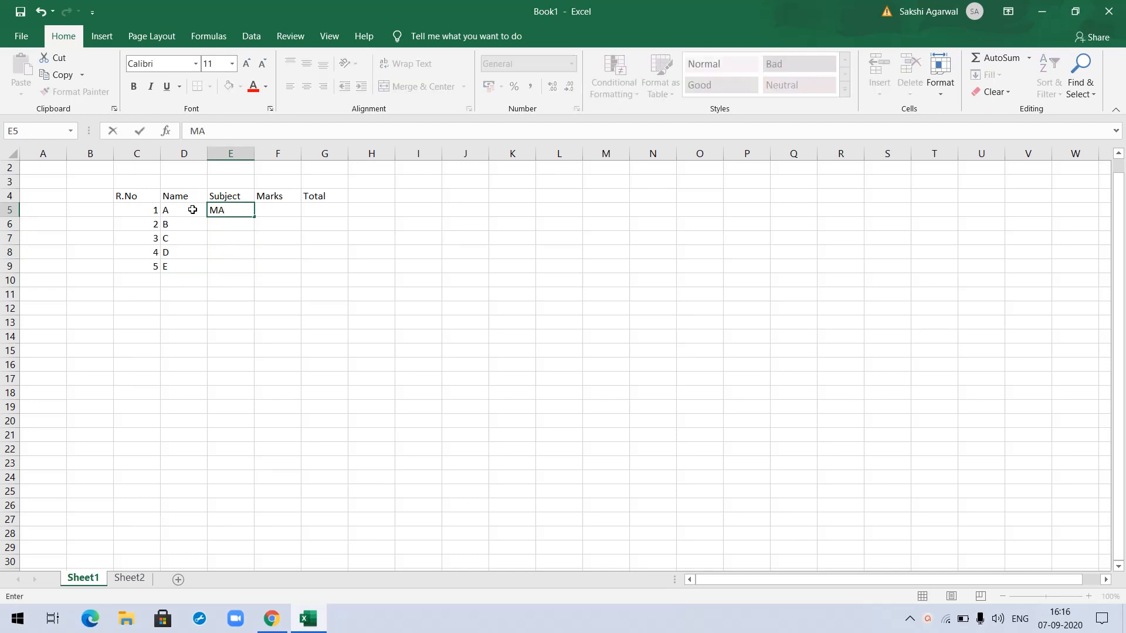
key(BackSpace)
key(Return)
text(computer)
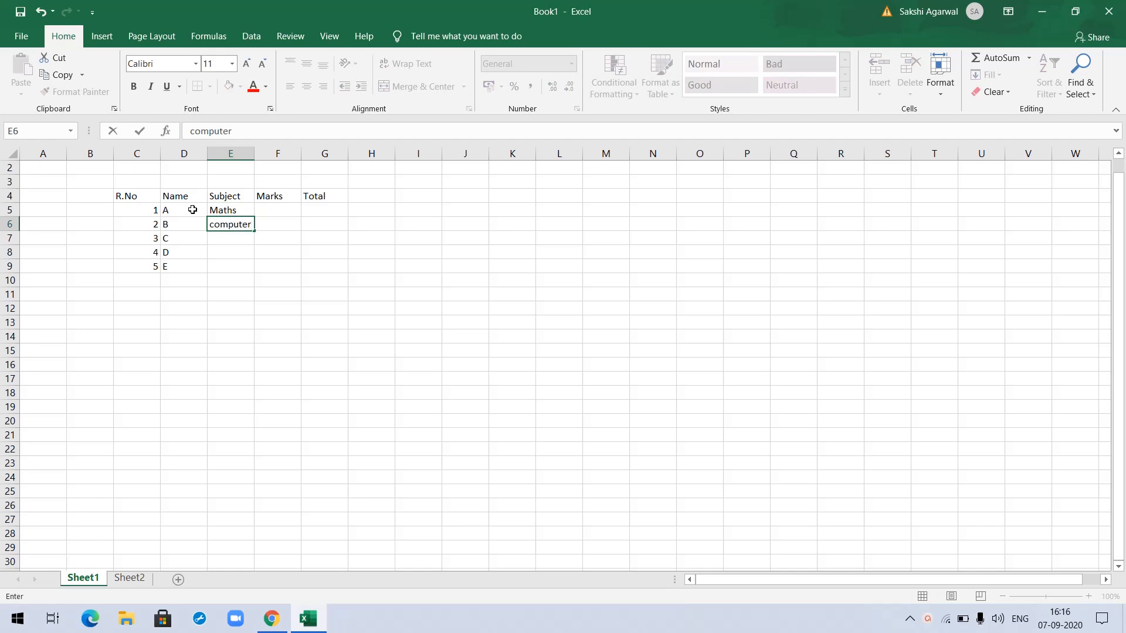
key(Return)
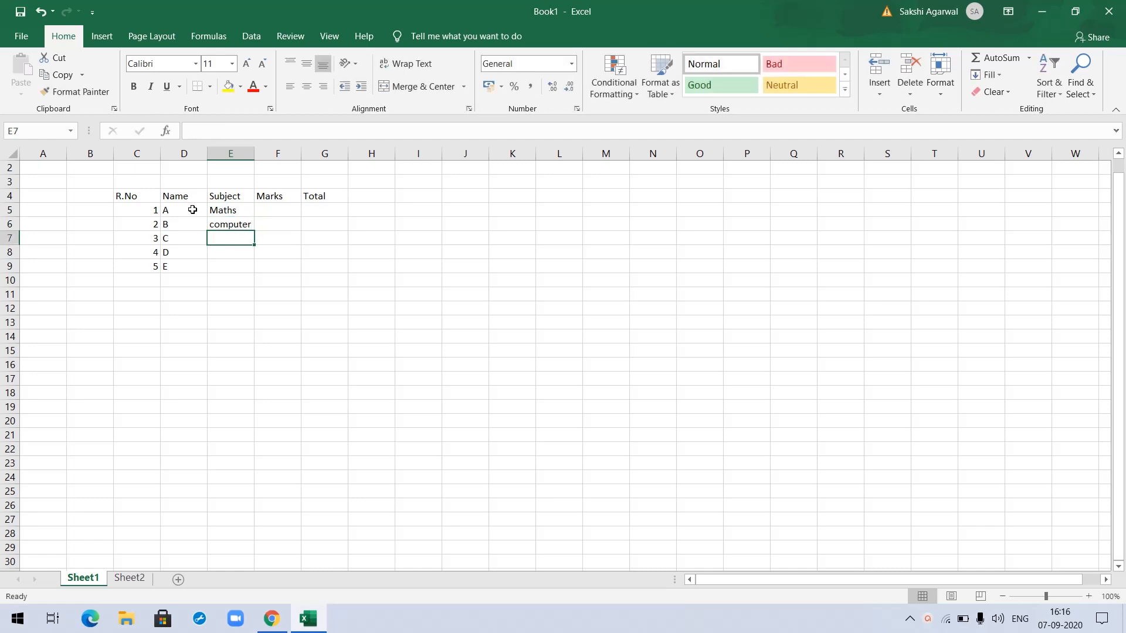
text(Sc)
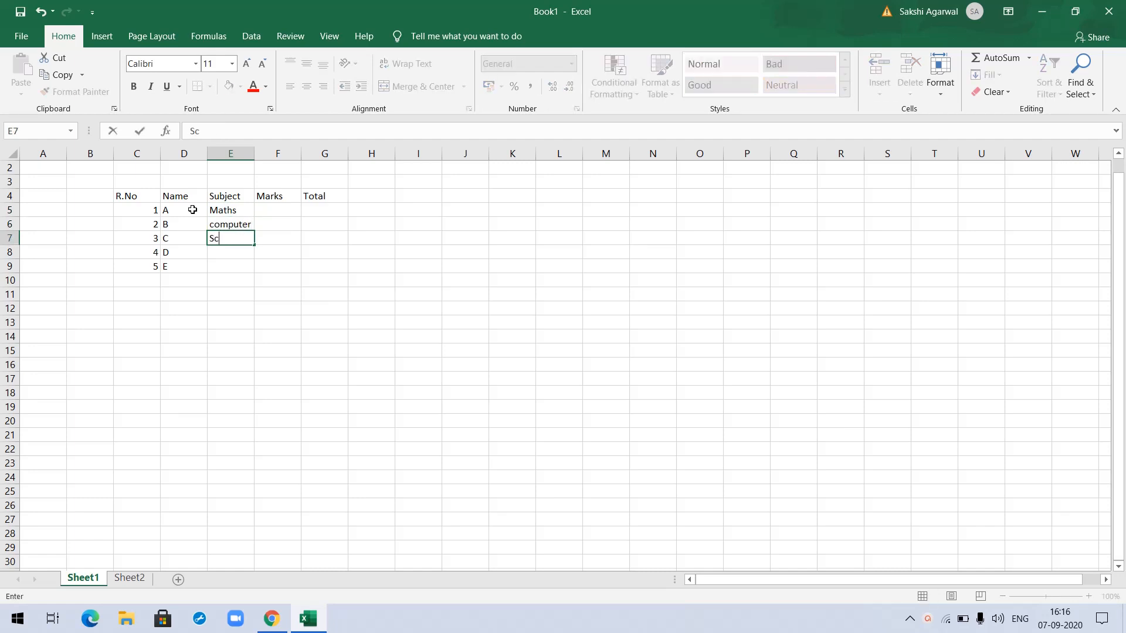
text(ience)
key(Return)
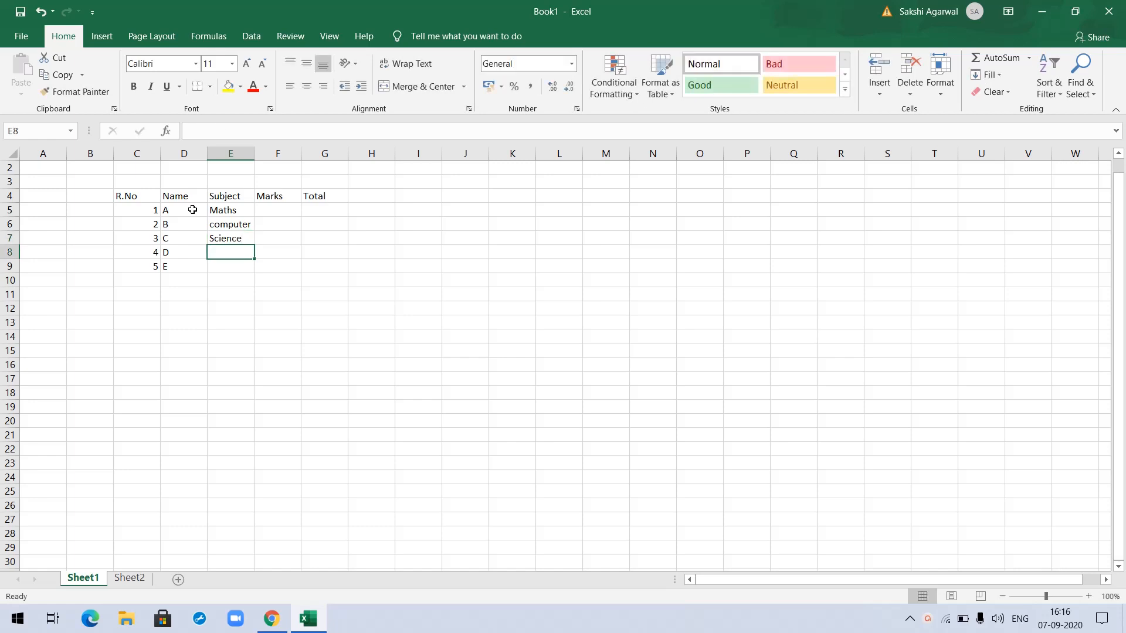
text(ss)
key(BackSpace)
key(BackSpace)
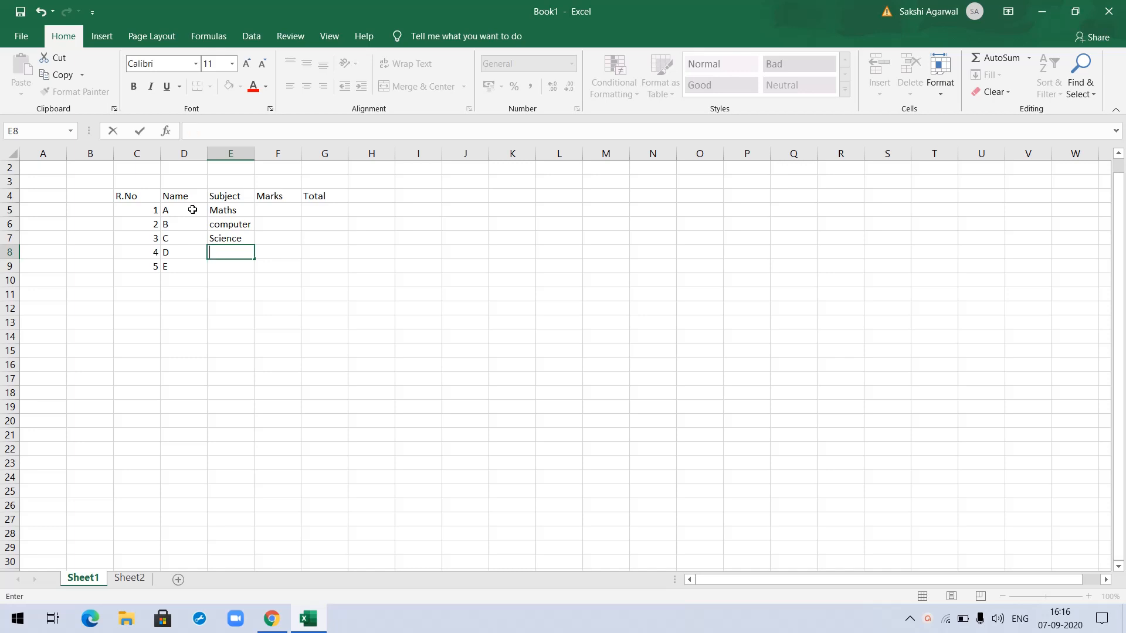
text(SST)
key(Return)
text(English)
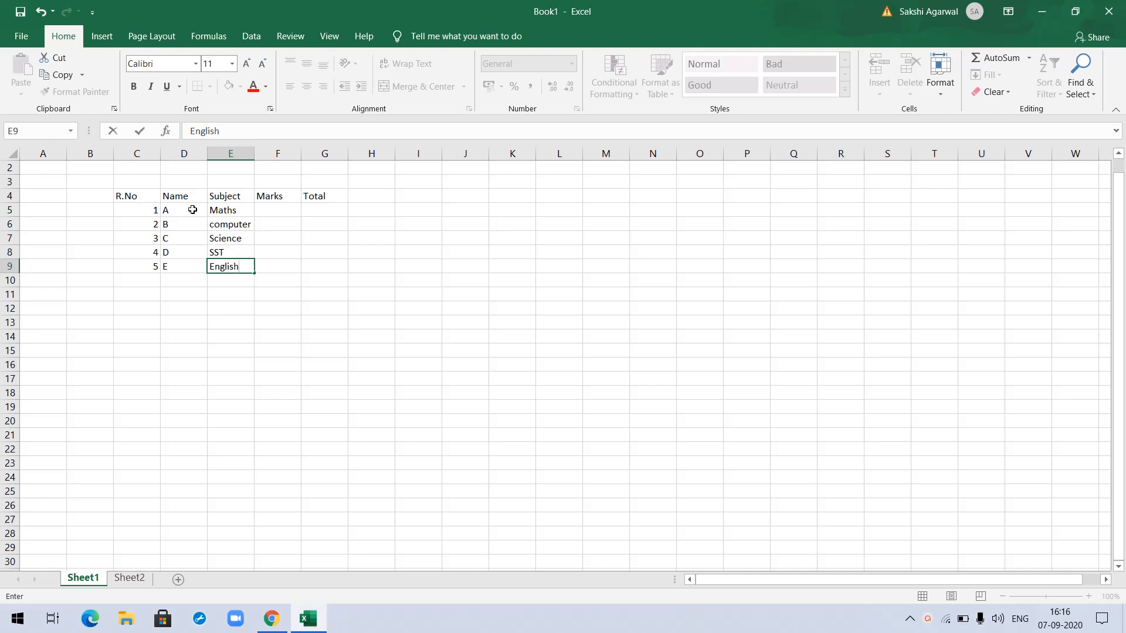
- Fill the Marks column with 89, 90, 98, 75 and 65 in cells F5 to F9
click(282, 209)
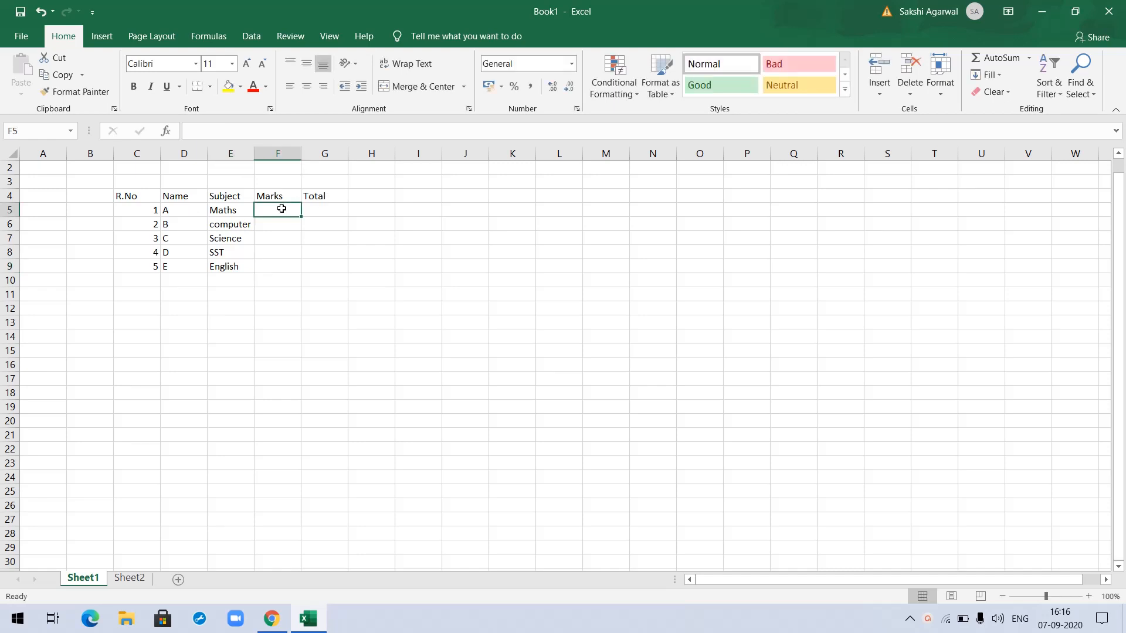
text(89)
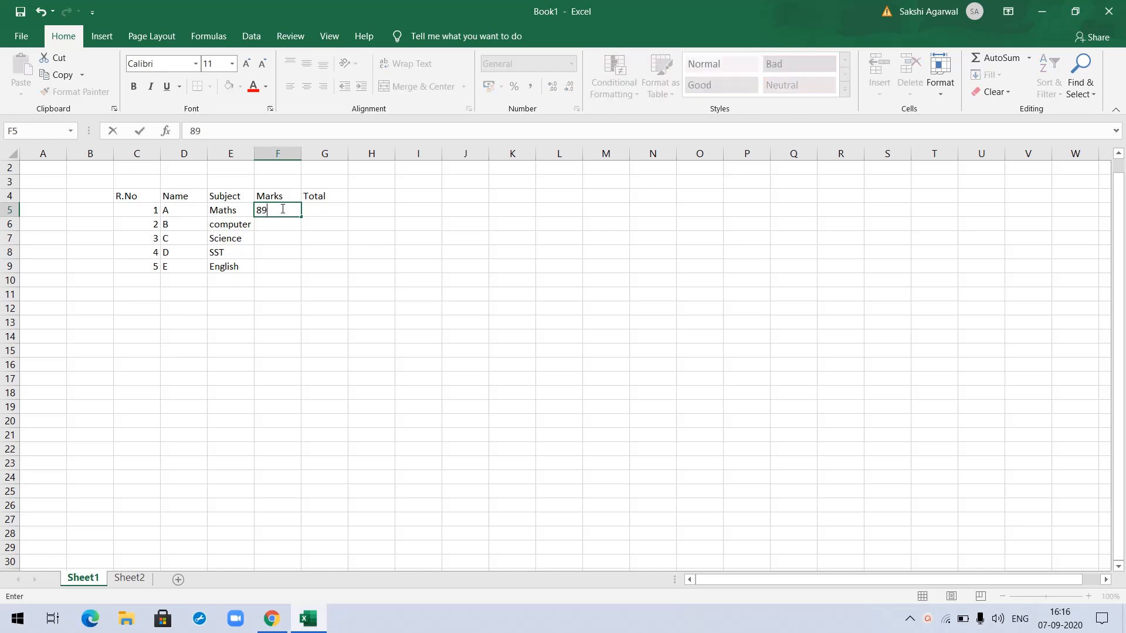
key(Return)
text(90)
key(Return)
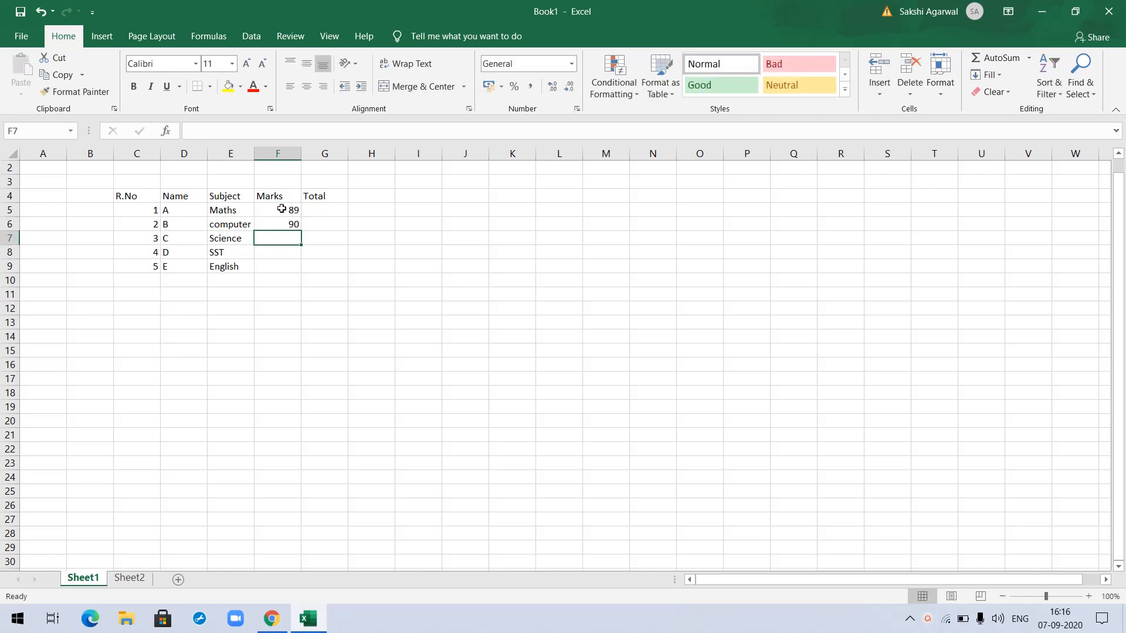
text(98)
key(Return)
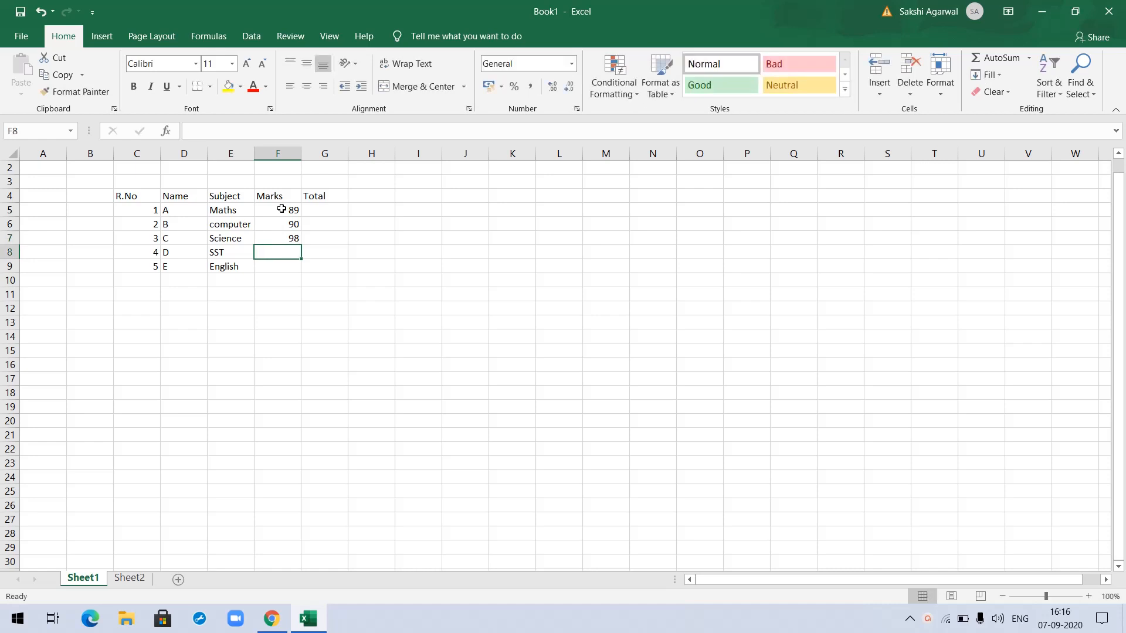
text(75)
key(Return)
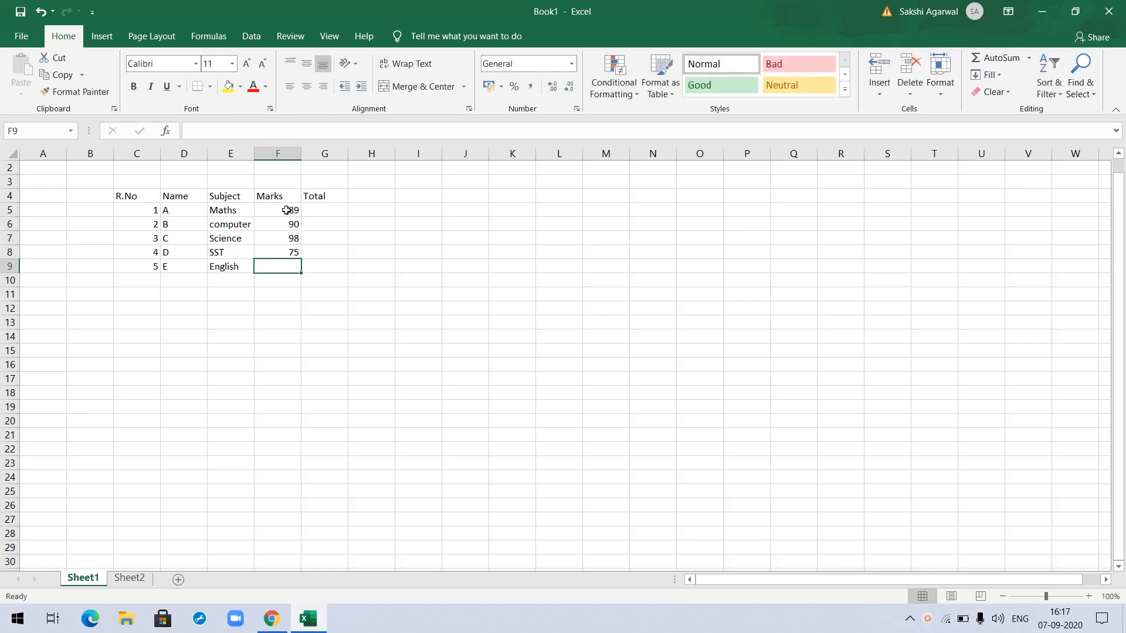
text(65)
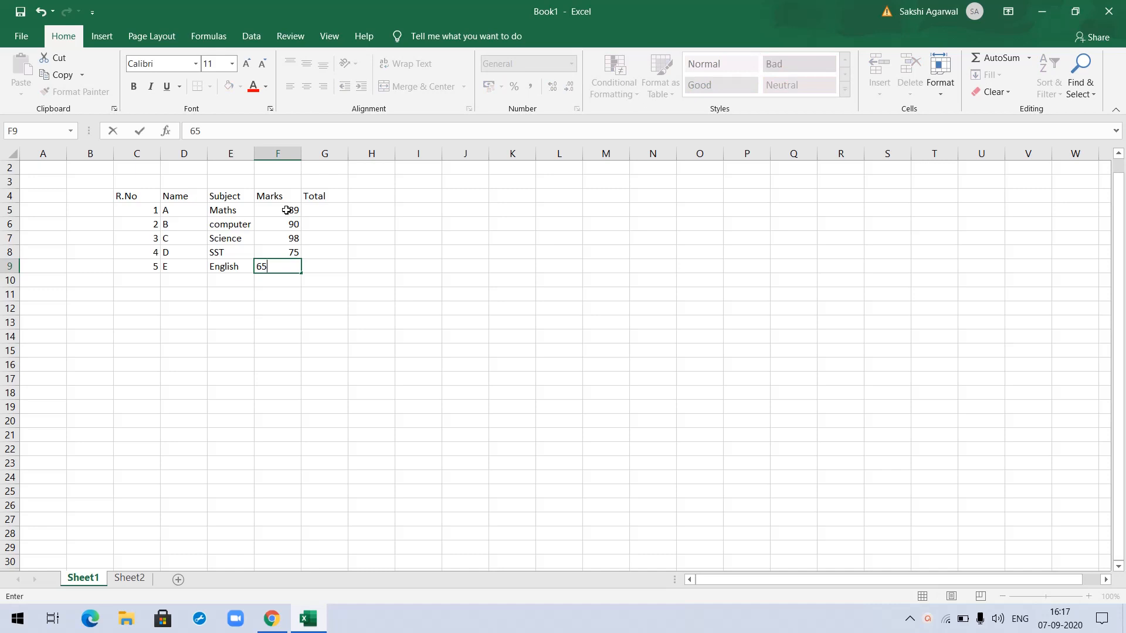
- Move the Total label from cell G4 to cell E10, below the subjects
click(320, 198)
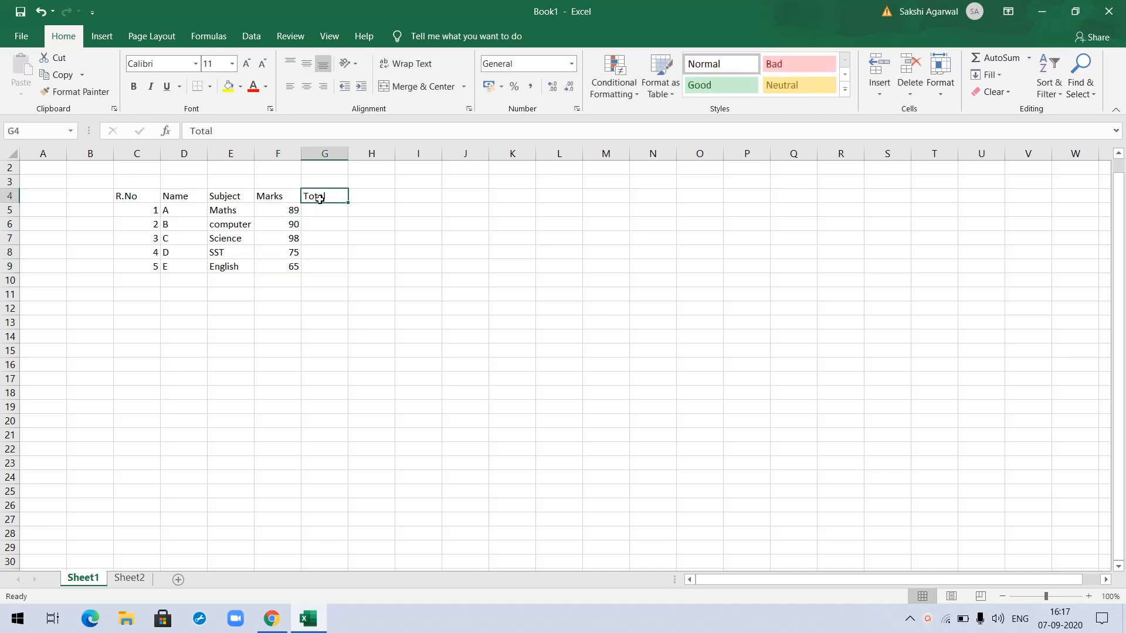
key(ctrl+c)
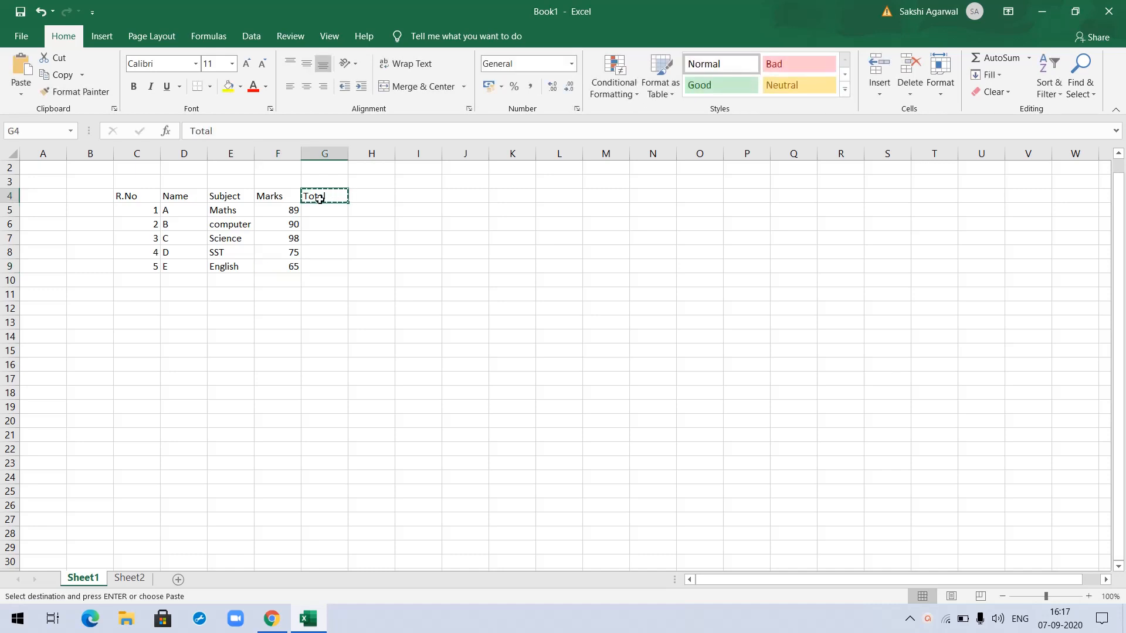
click(234, 281)
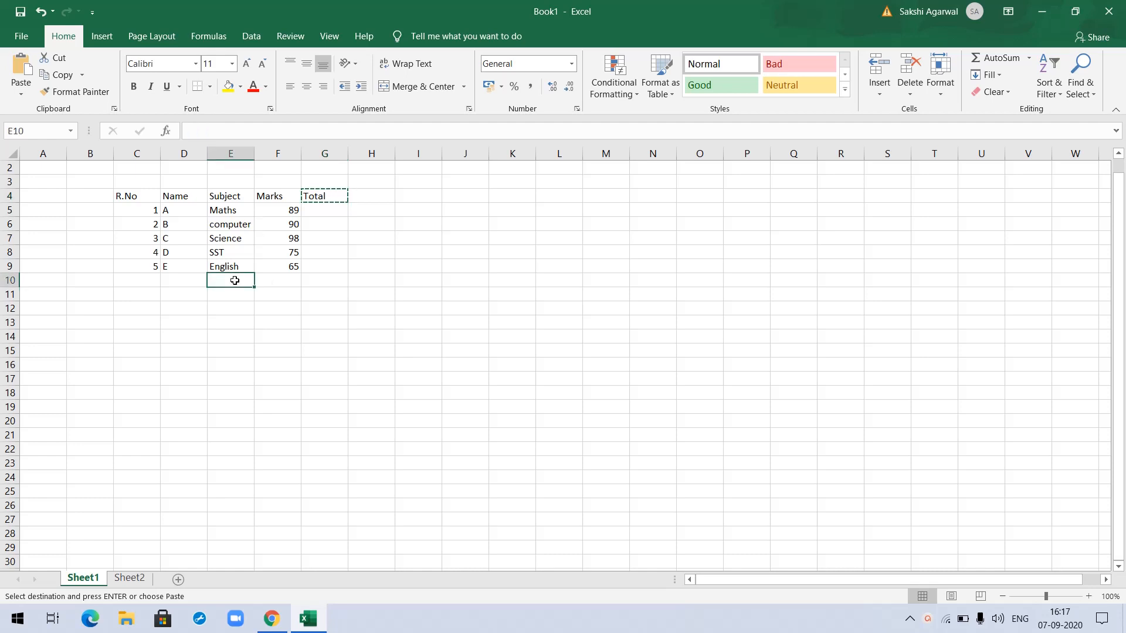
key(ctrl+v)
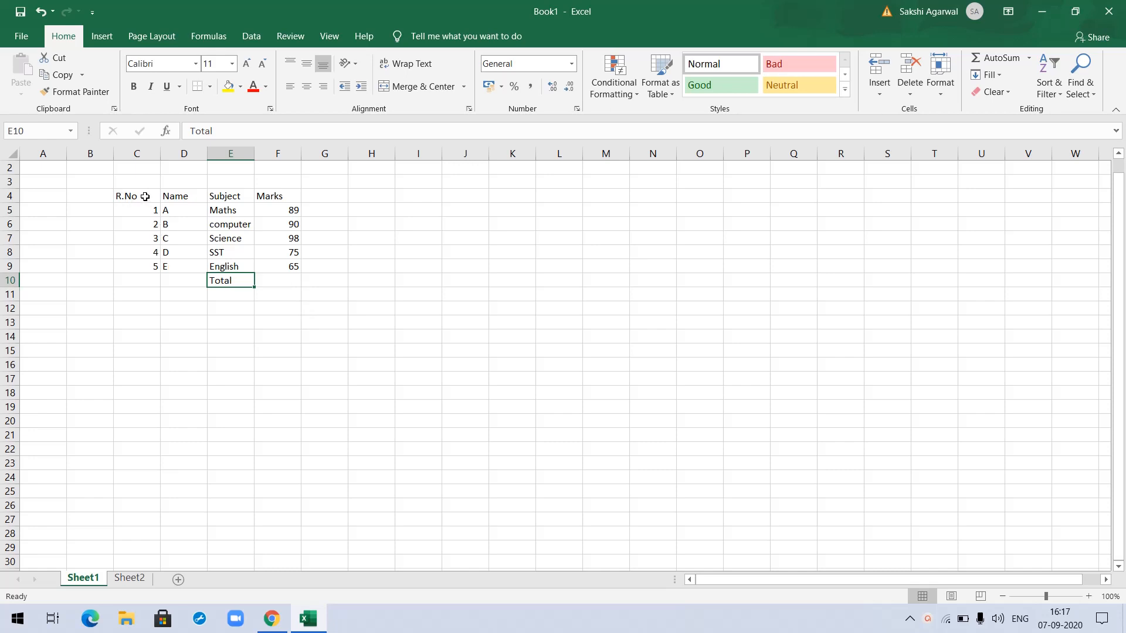
click(255, 348)
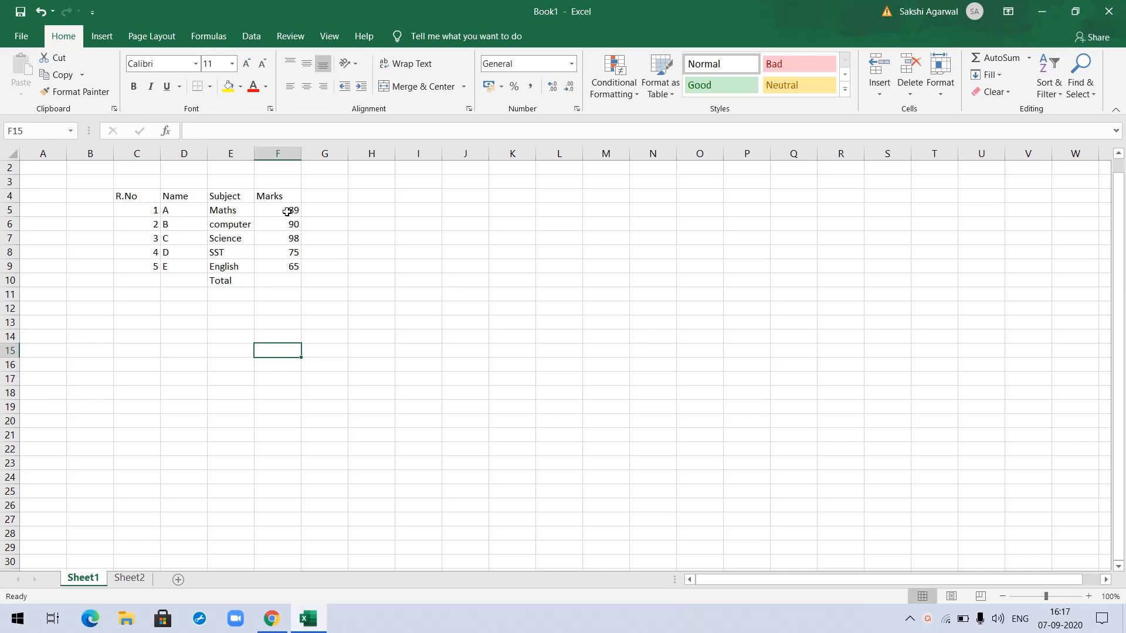
- Try to enter a SUM function for the marks in cell F10 using the function suggestions
drag(284, 210, 284, 268)
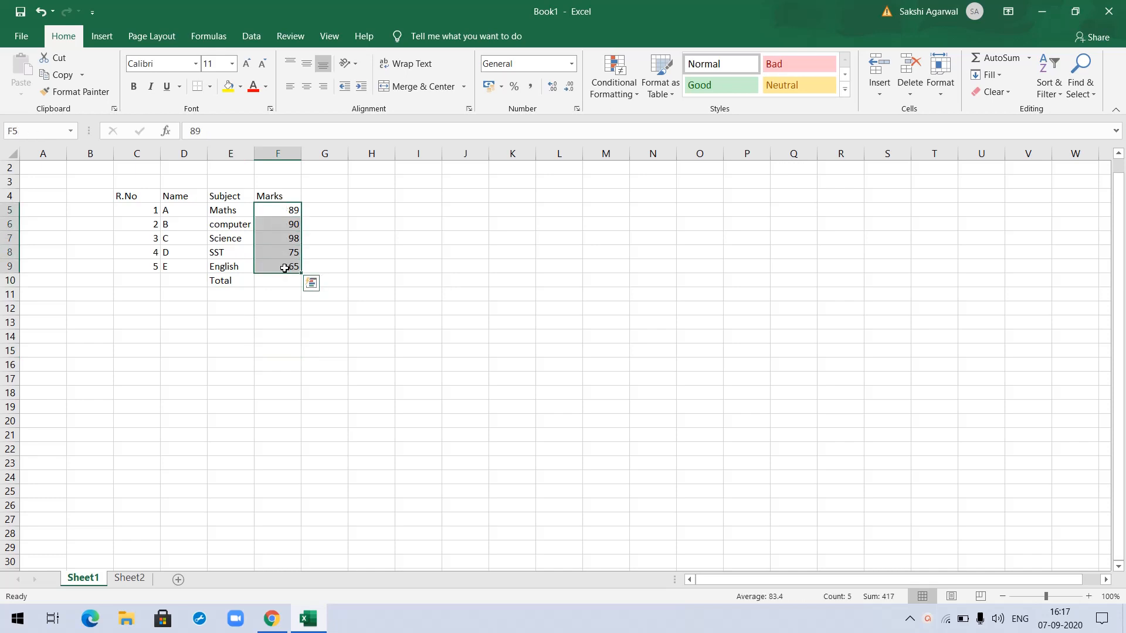
click(269, 283)
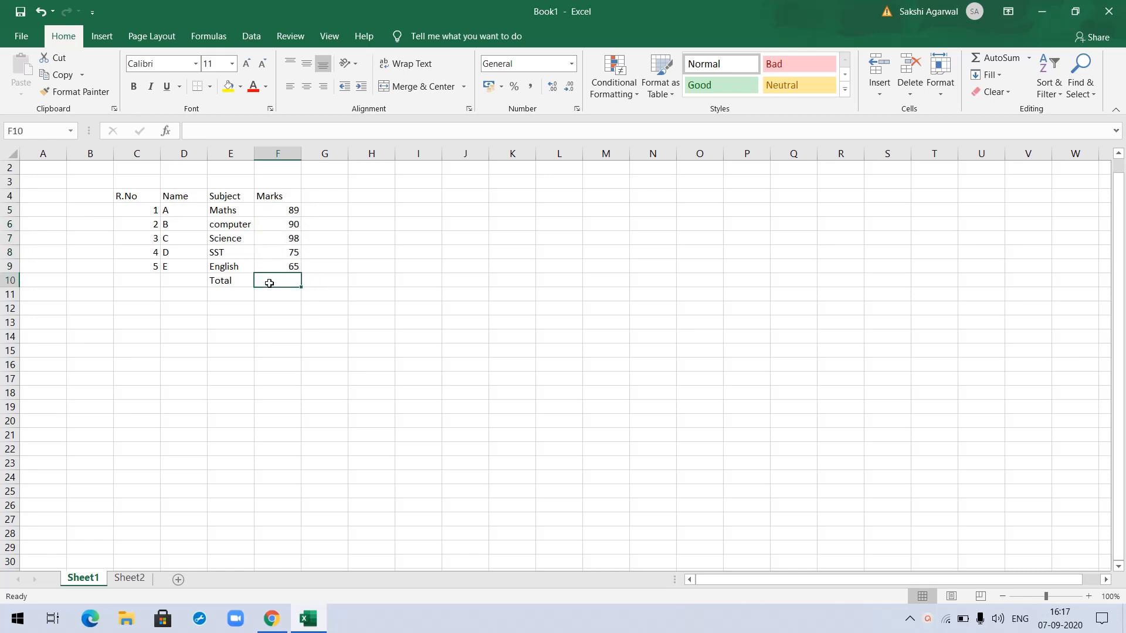
double_click(269, 283)
text(=)
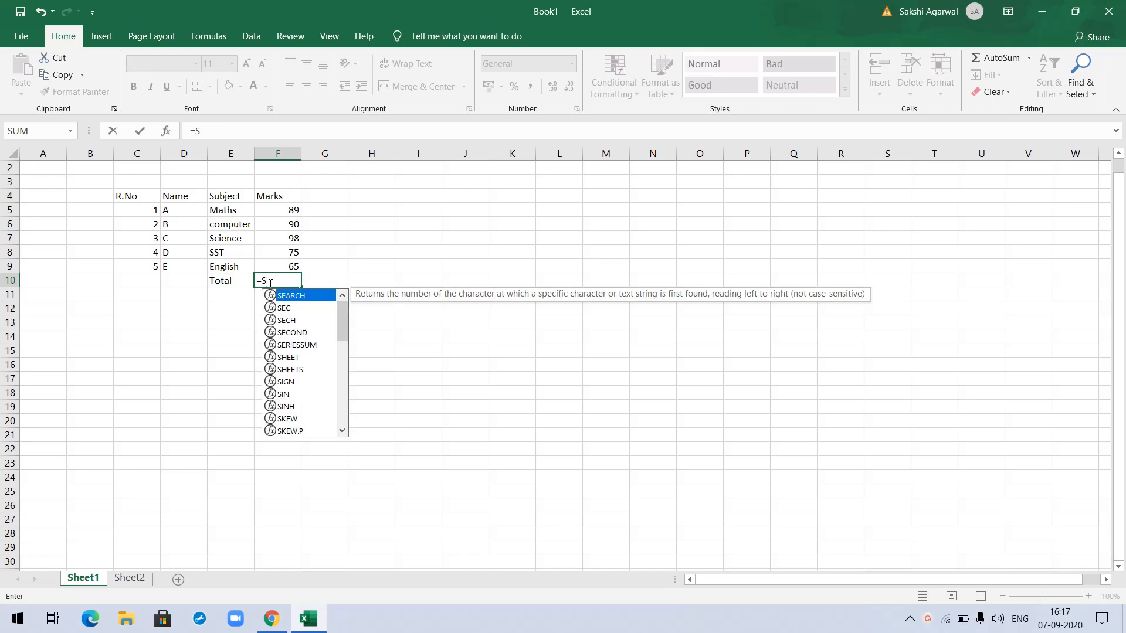
text(Su)
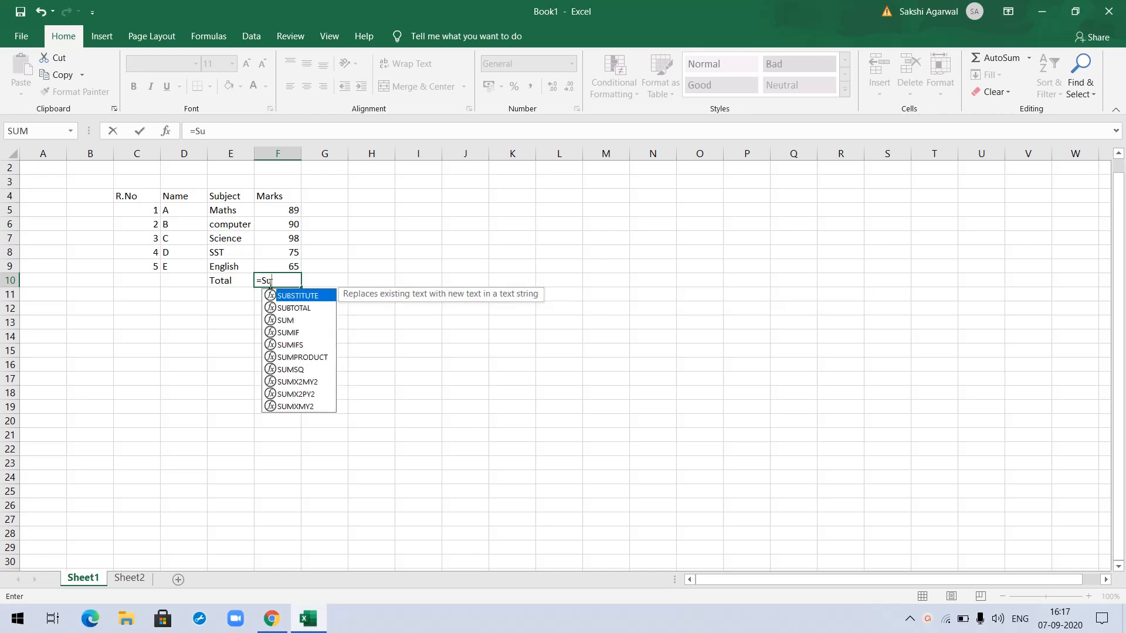
key(Down)
key(Down)
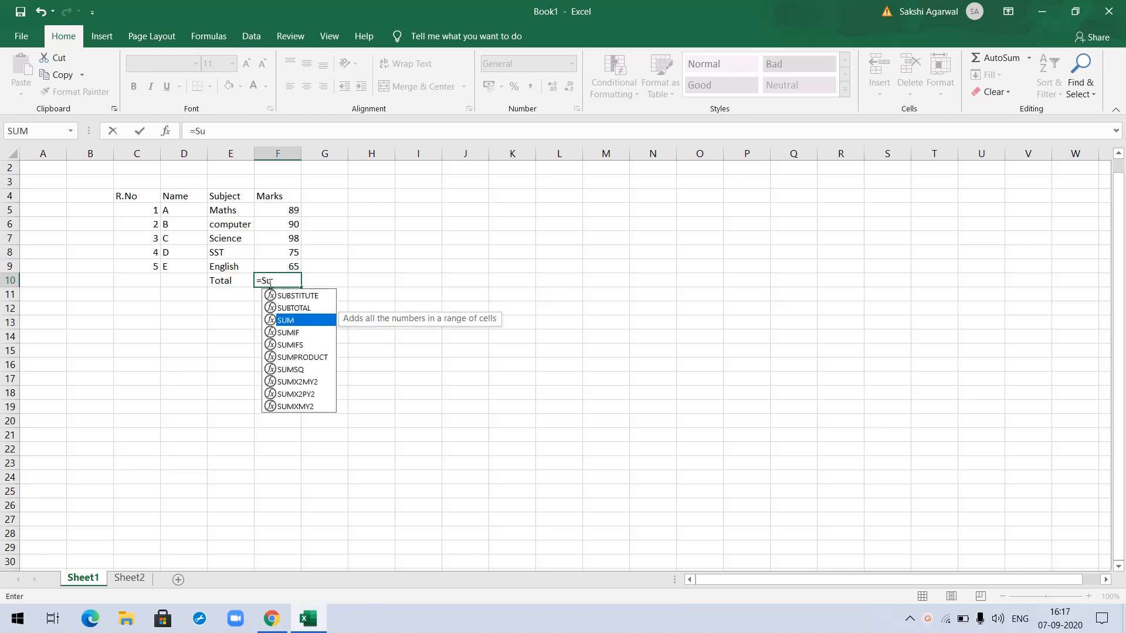
key(Right)
- Enter the formula =SUM(F5:F9) in cell F10 to total the marks
click(283, 281)
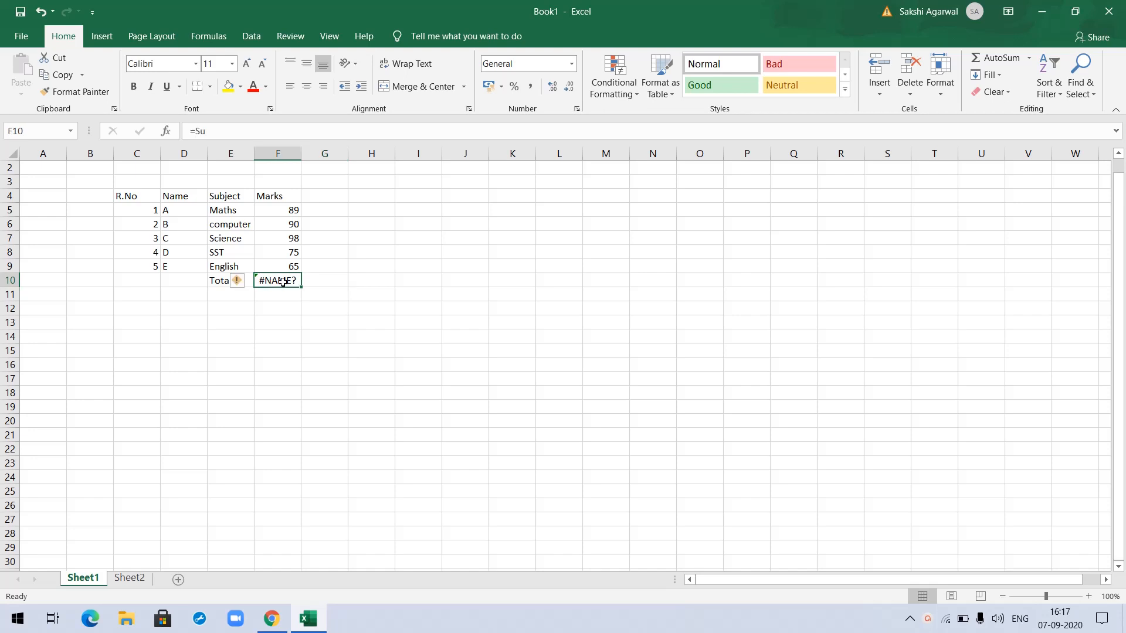
text(=S)
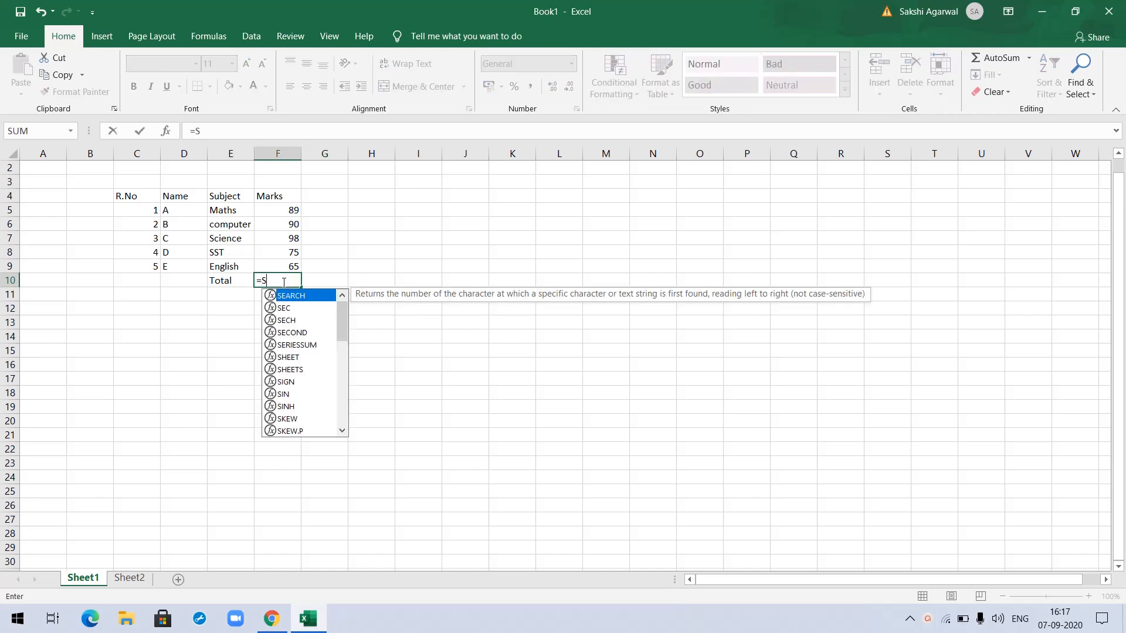
text(UM()
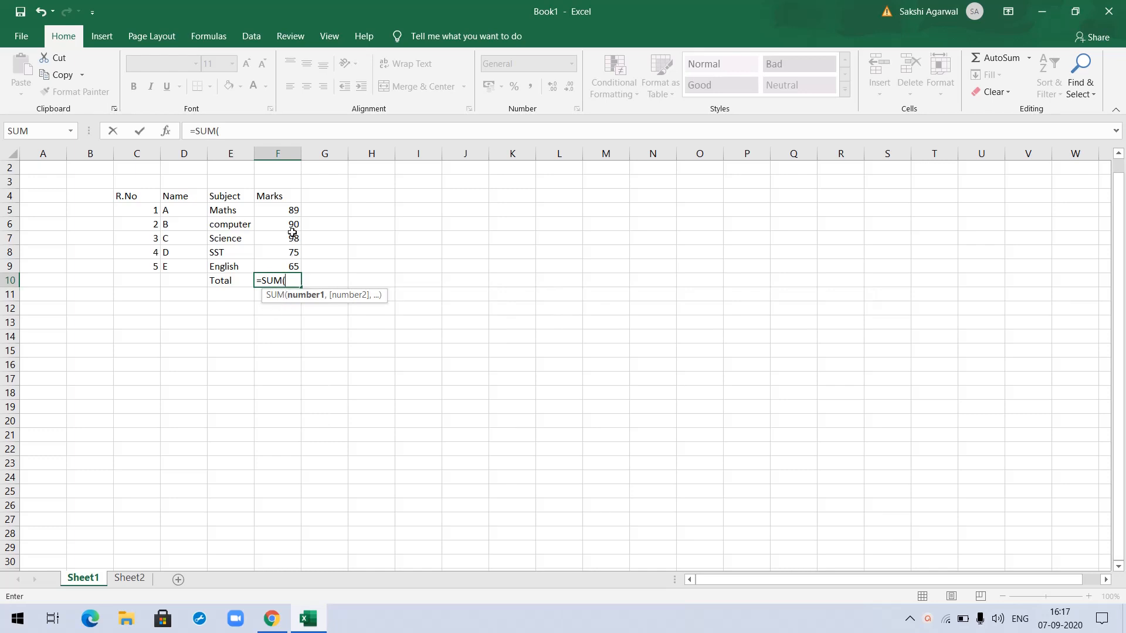
click(287, 211)
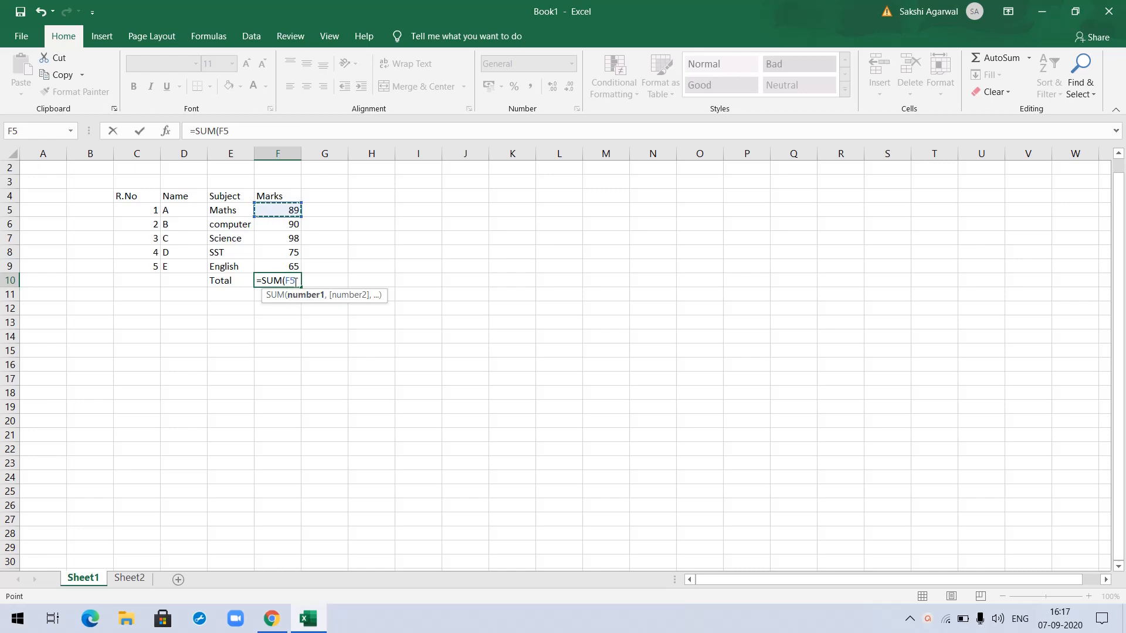
key(F8)
key(BackSpace)
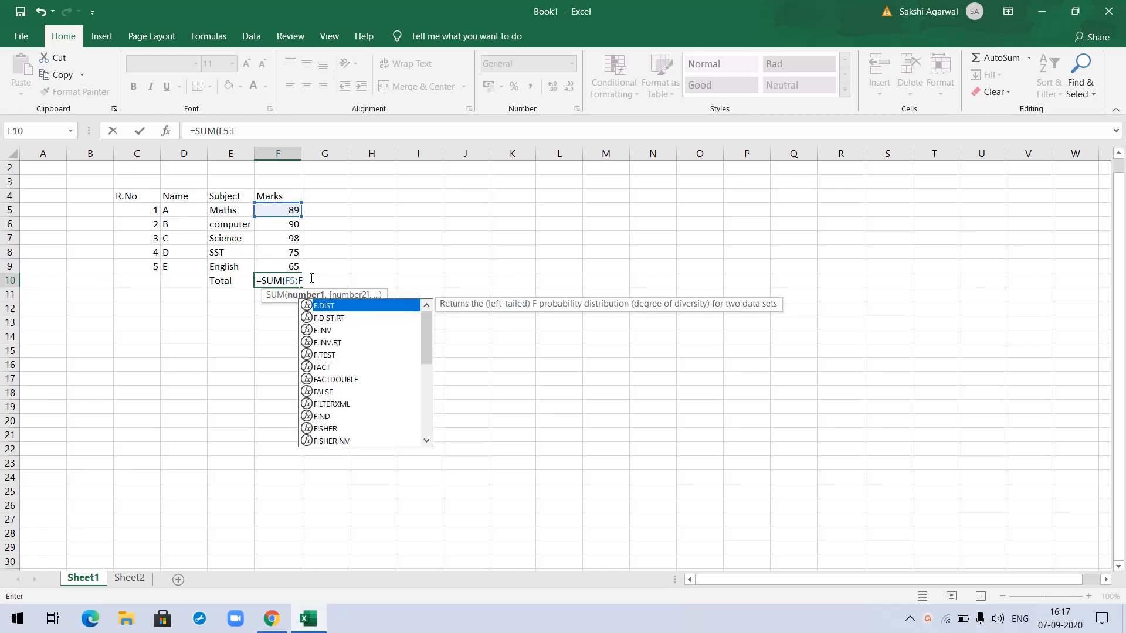
text(9)
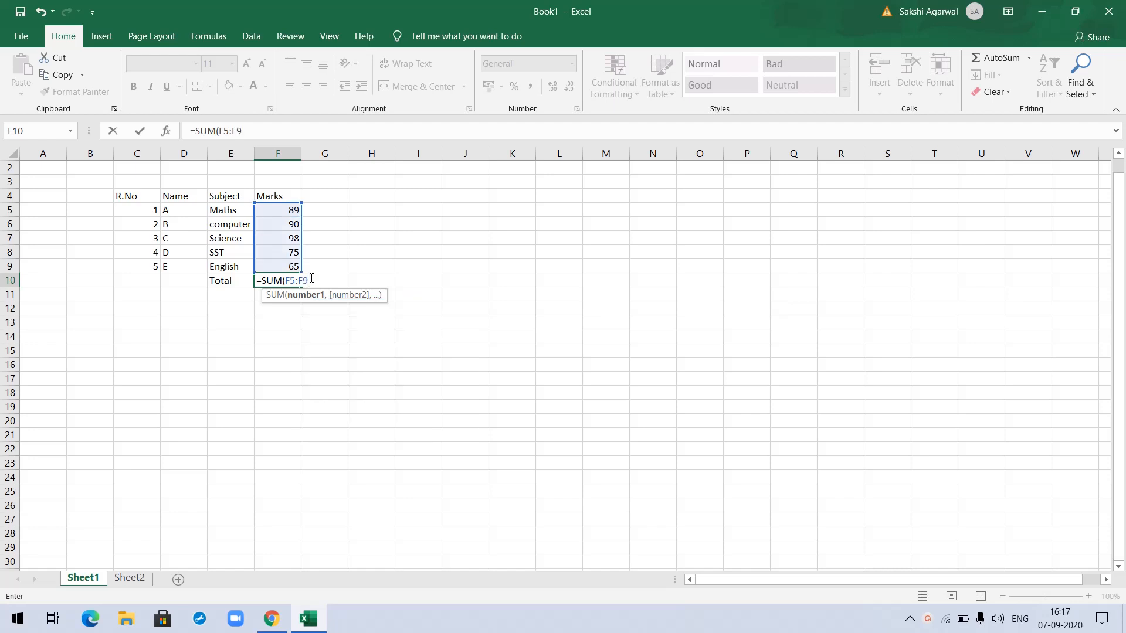
text())
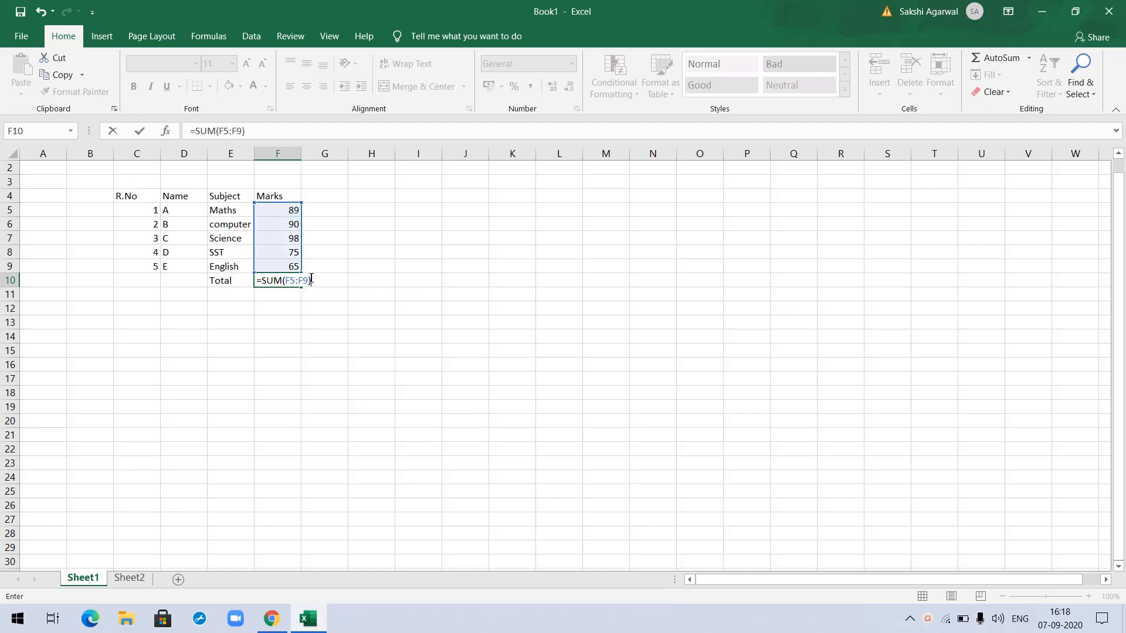
key(Return)
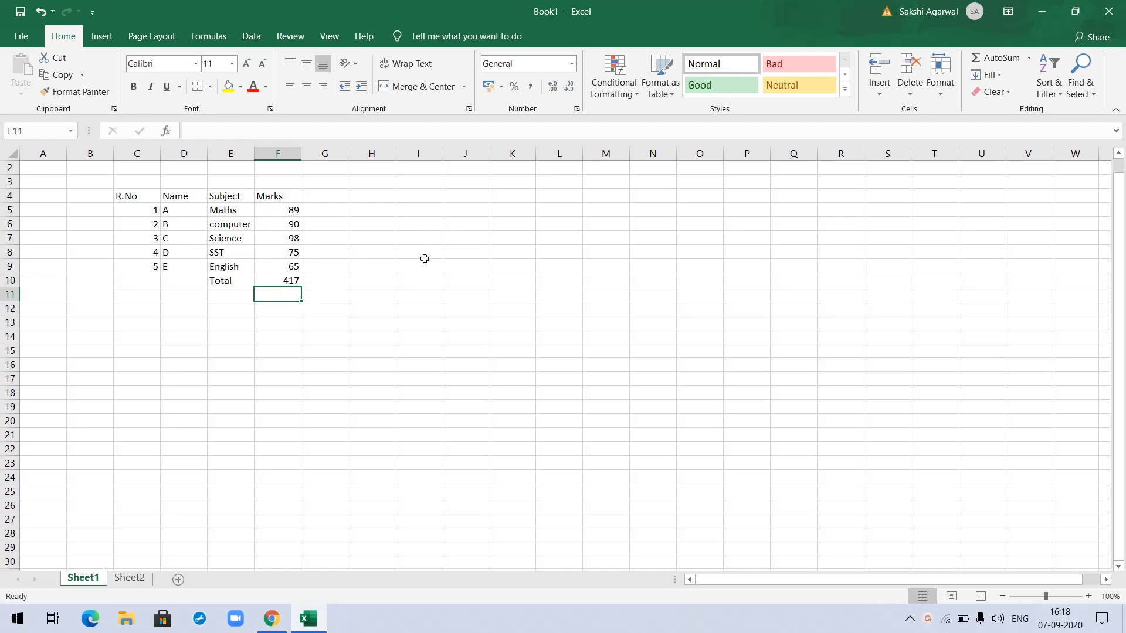
click(424, 259)
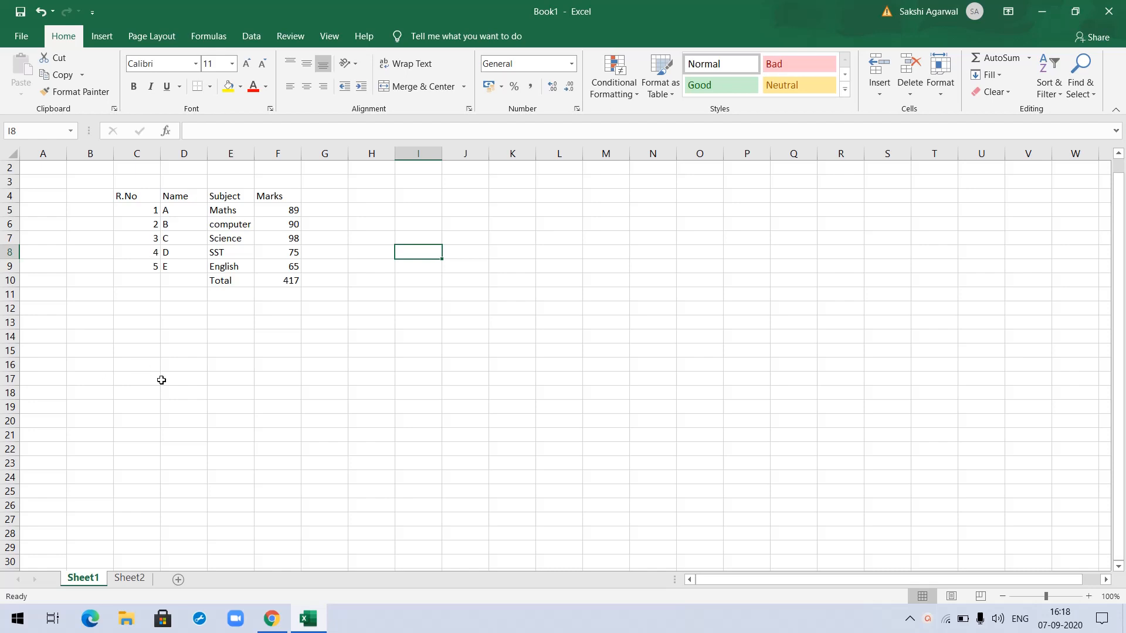
- Apply All Borders to the whole marks table in cells C4 to F10
drag(139, 197, 280, 193)
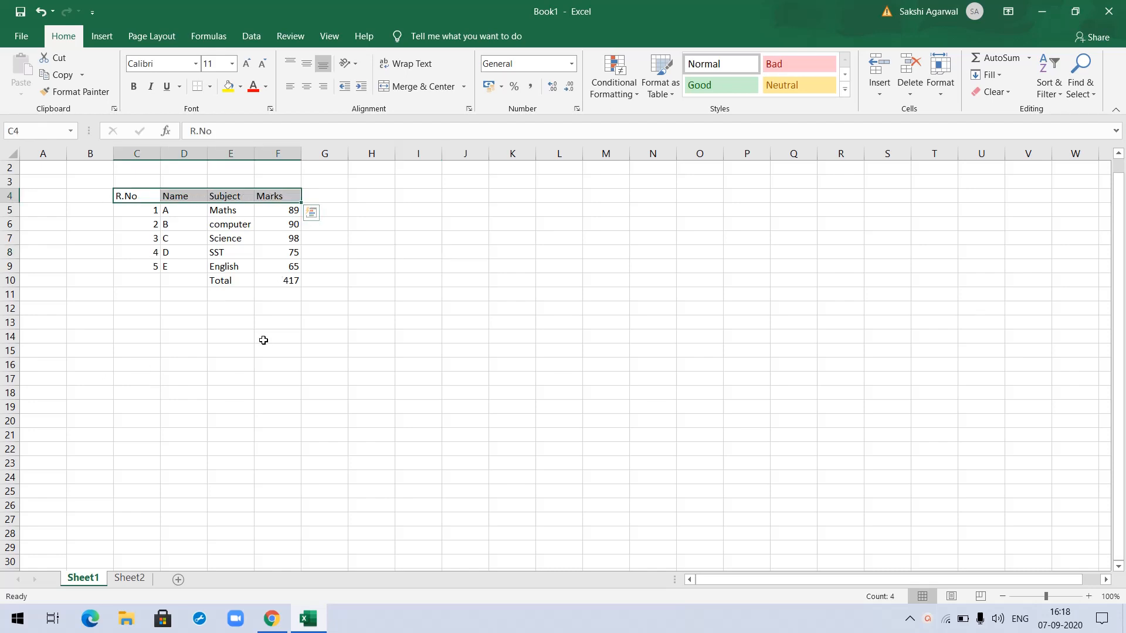
drag(264, 339, 293, 280)
click(480, 316)
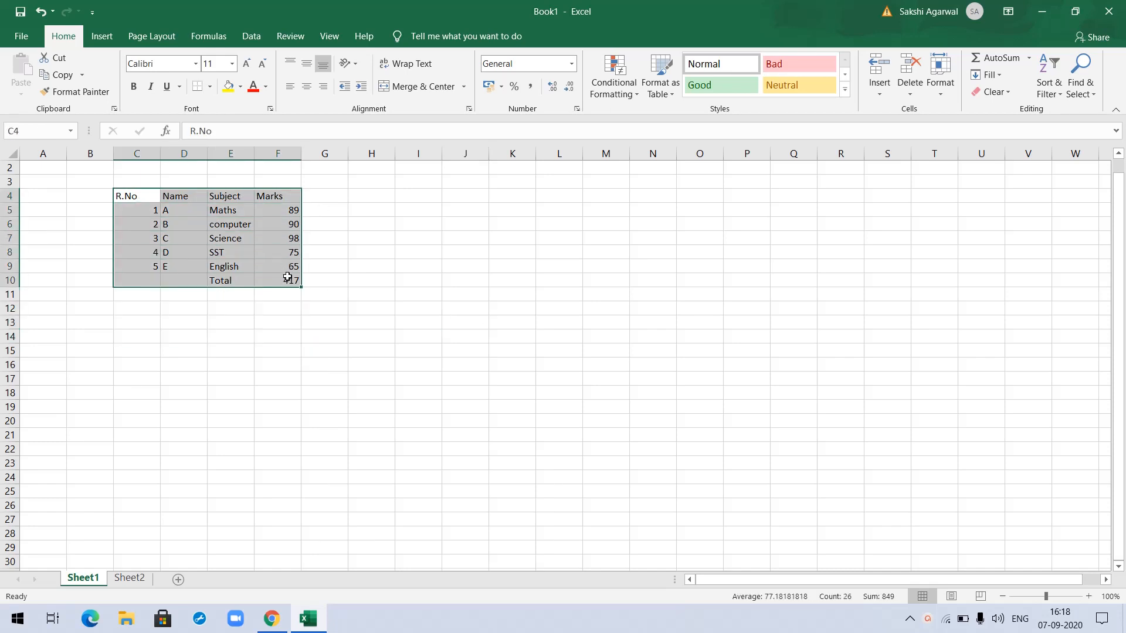
click(210, 87)
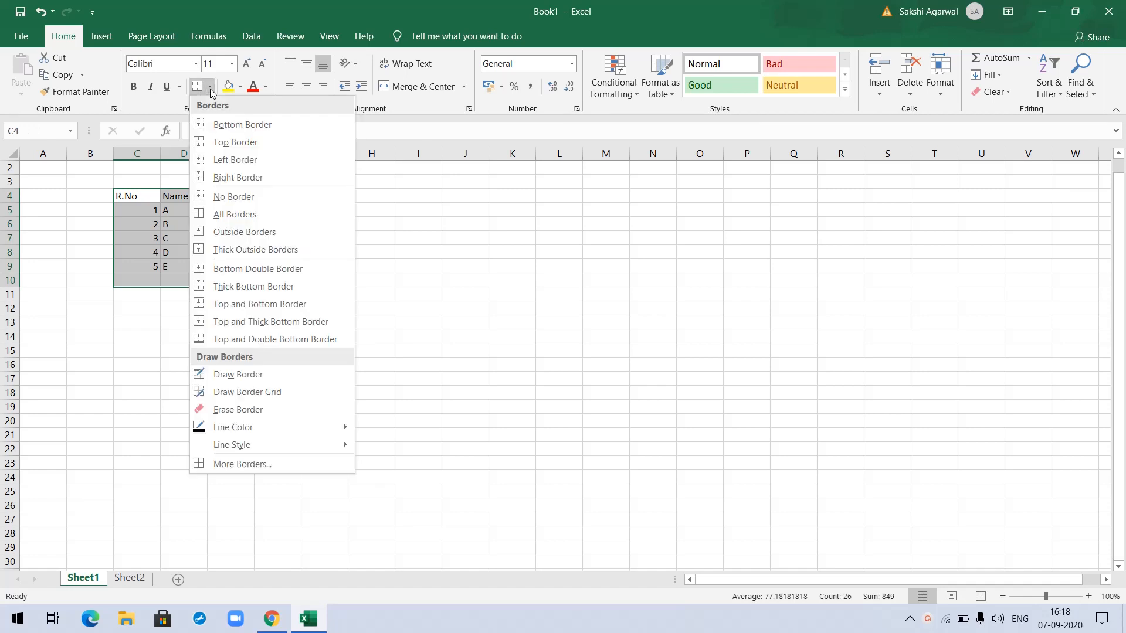
click(234, 218)
click(207, 365)
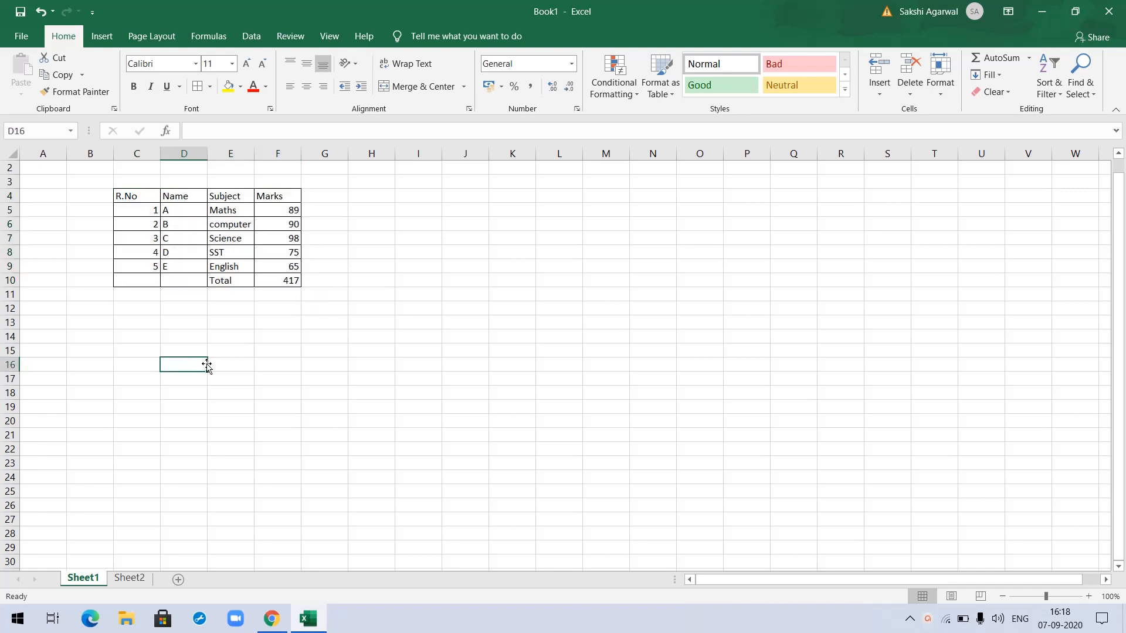
- Center the column headings in cells C4 to F4 and make them bold
drag(127, 194, 269, 195)
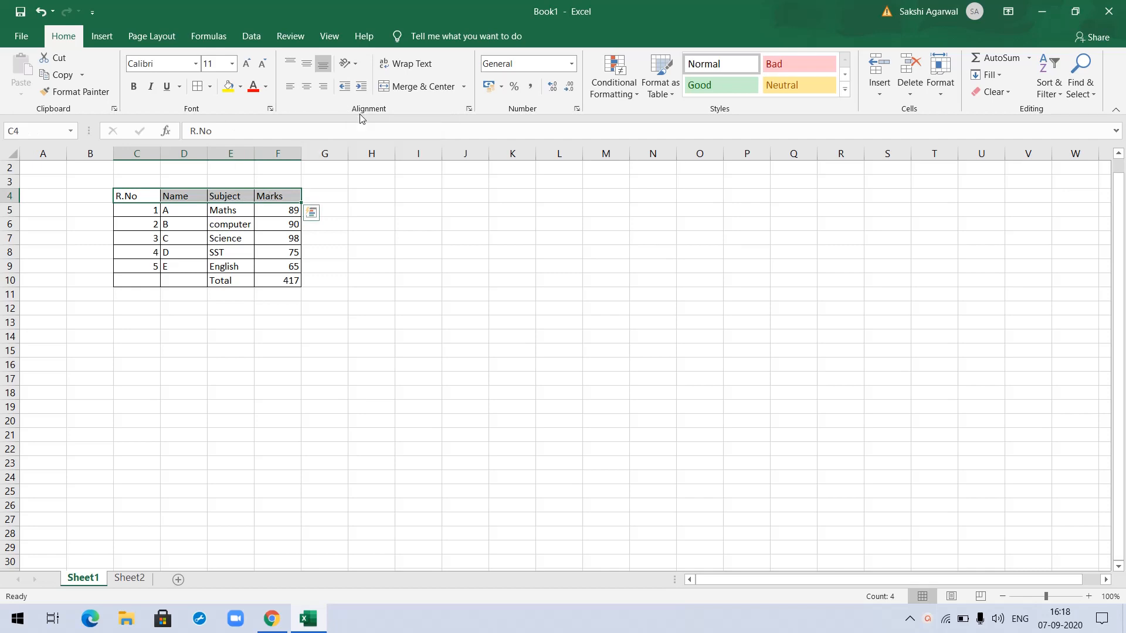
click(303, 89)
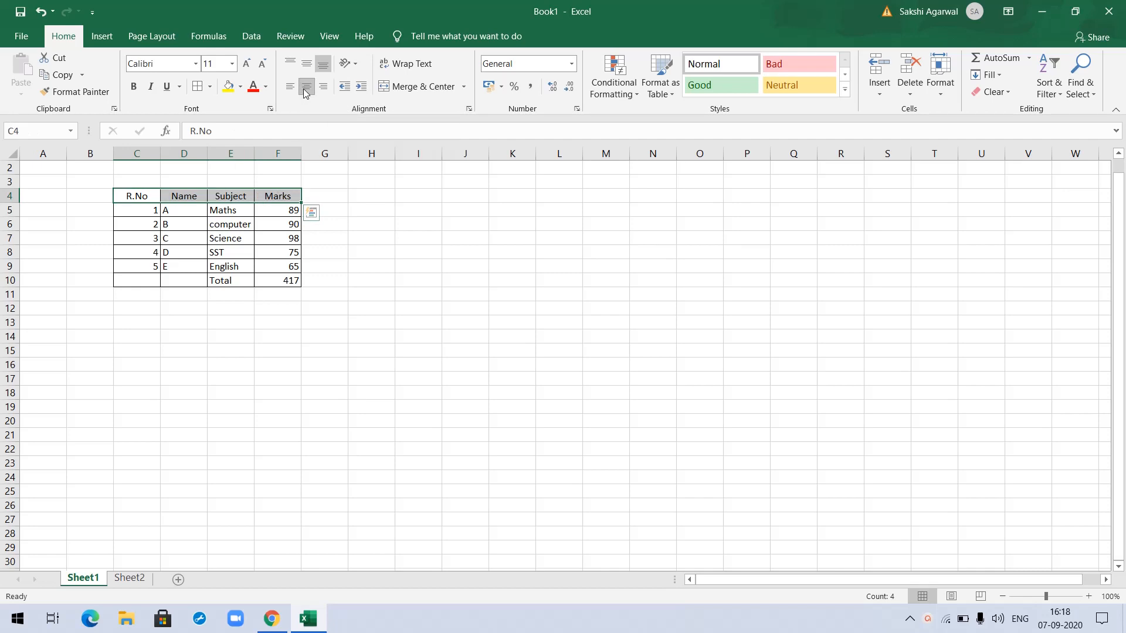
click(134, 87)
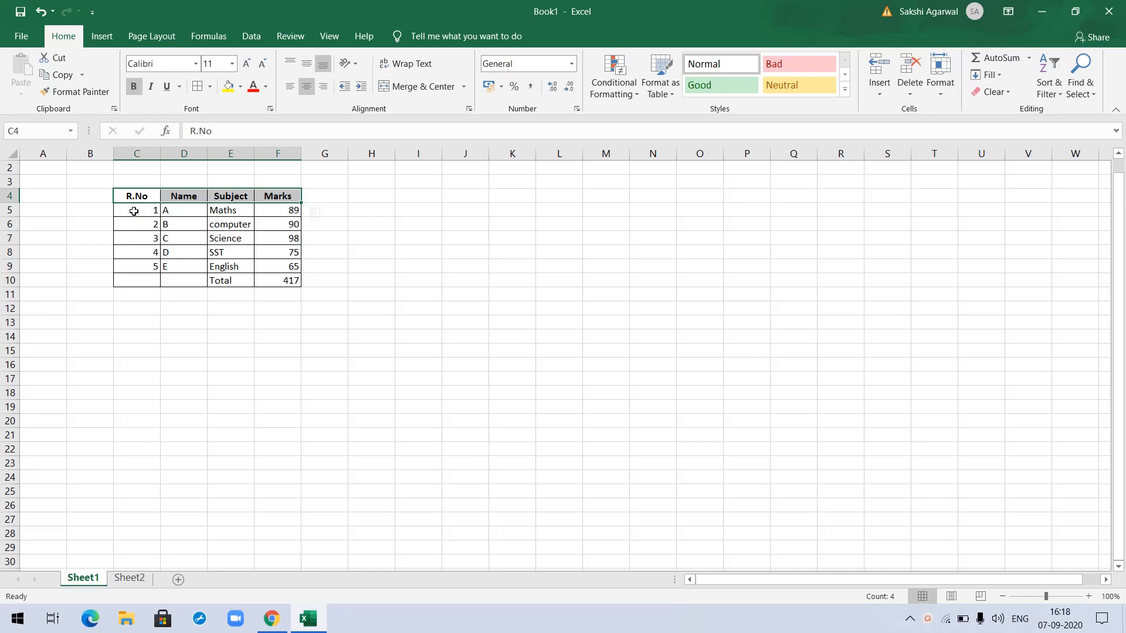
- Center the roll numbers and names in cells C5 to D9
drag(133, 211, 172, 256)
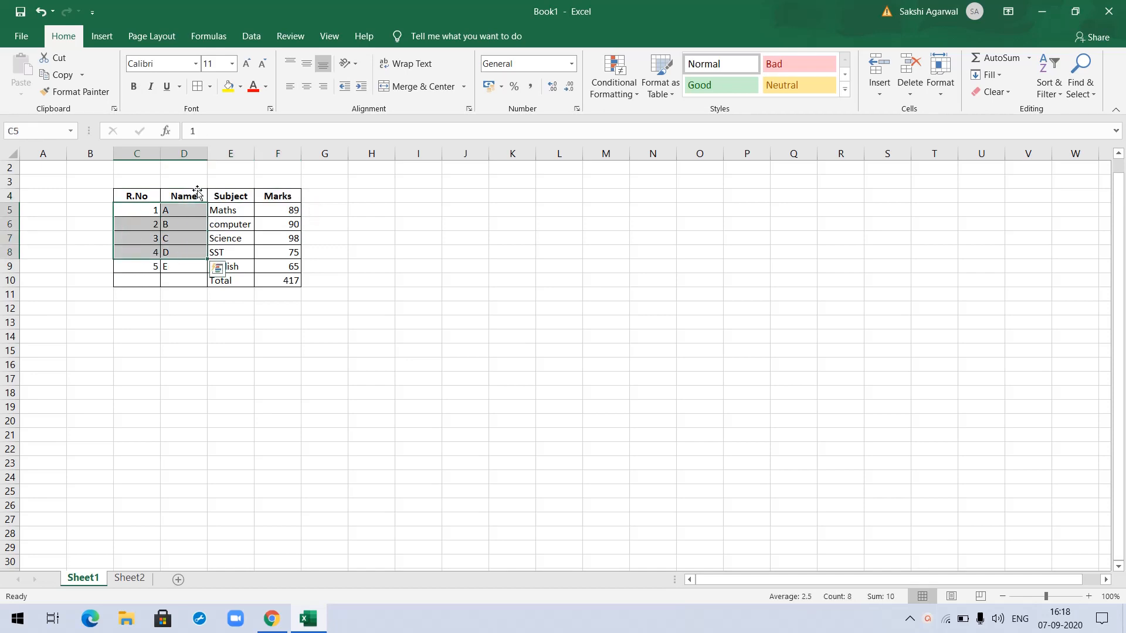
click(187, 359)
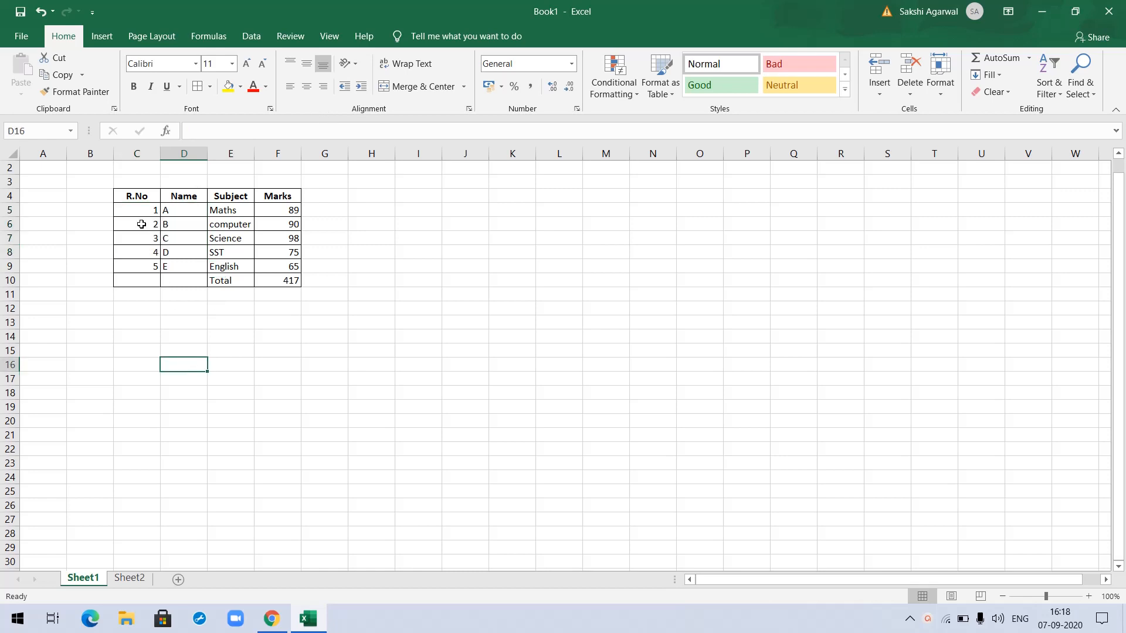
drag(143, 209, 172, 269)
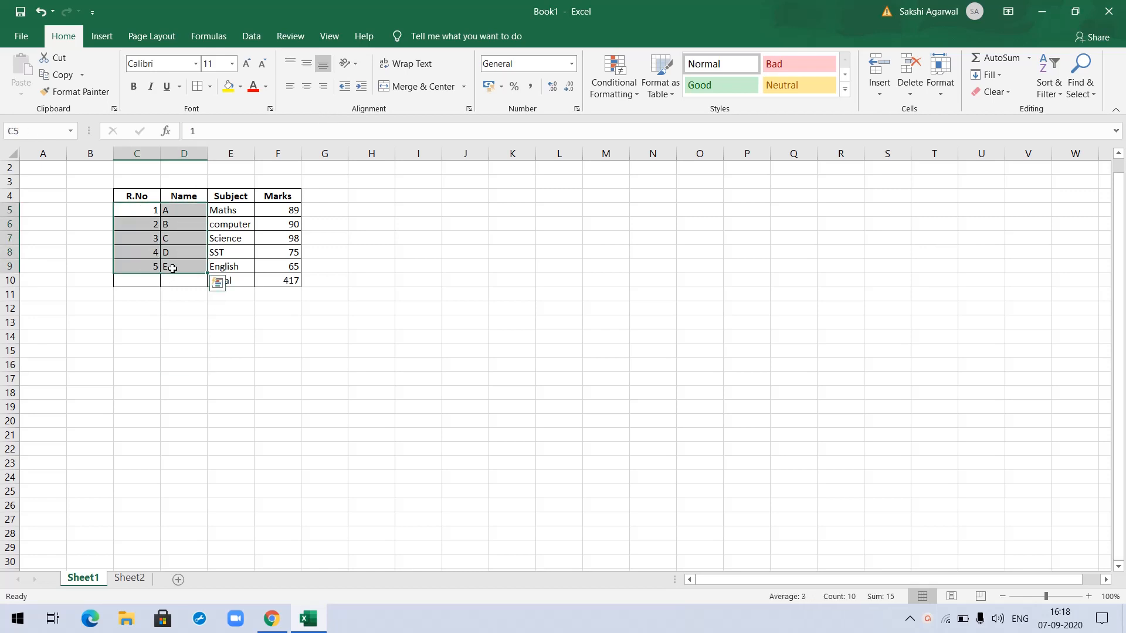
click(308, 92)
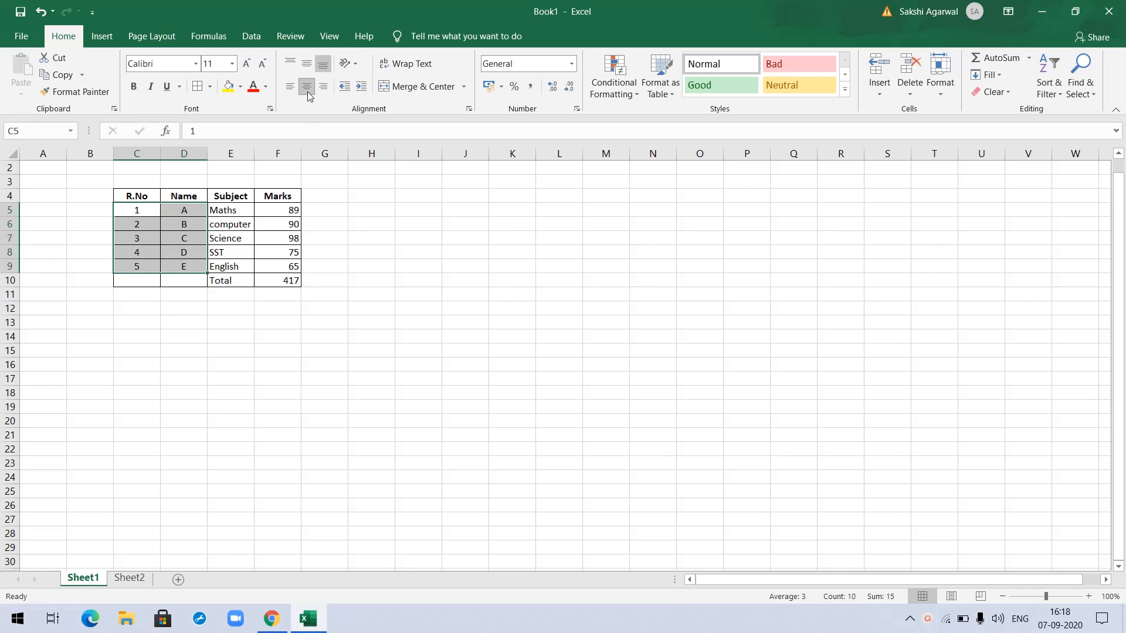
click(250, 391)
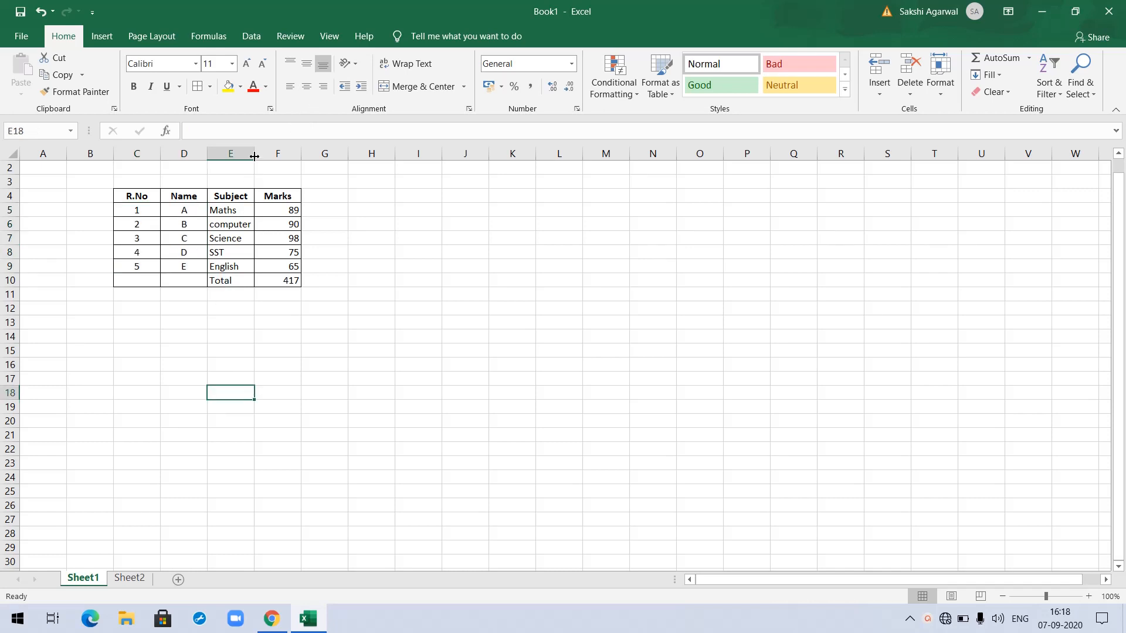
- Widen the Subject and Marks columns and center the entries in cells E5 to F10
drag(254, 154, 371, 154)
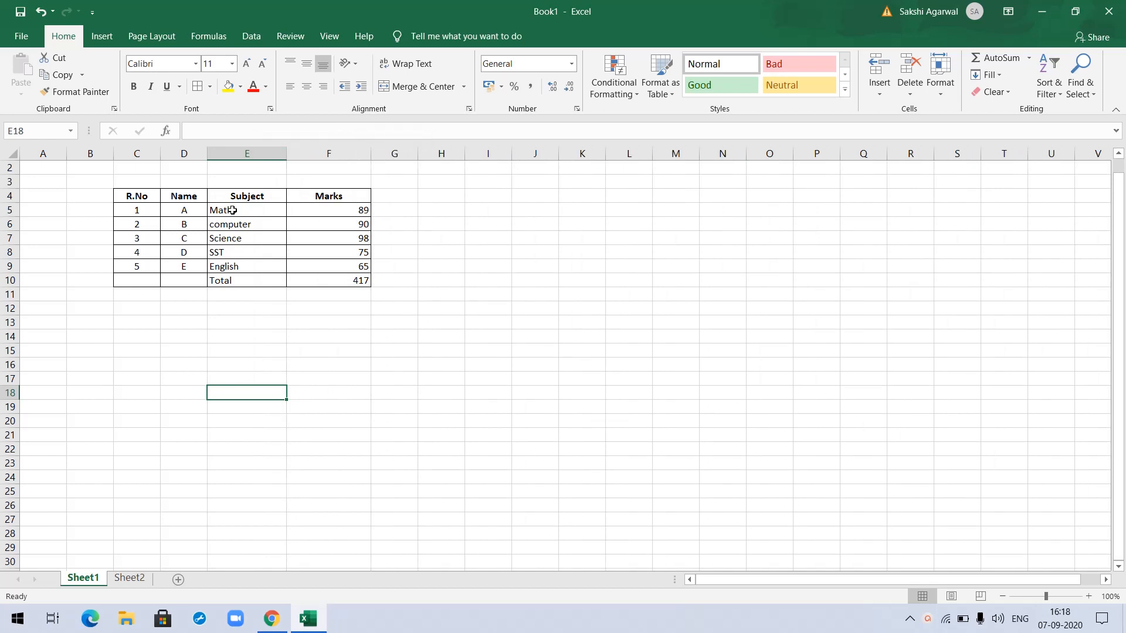
drag(232, 210, 337, 279)
click(308, 87)
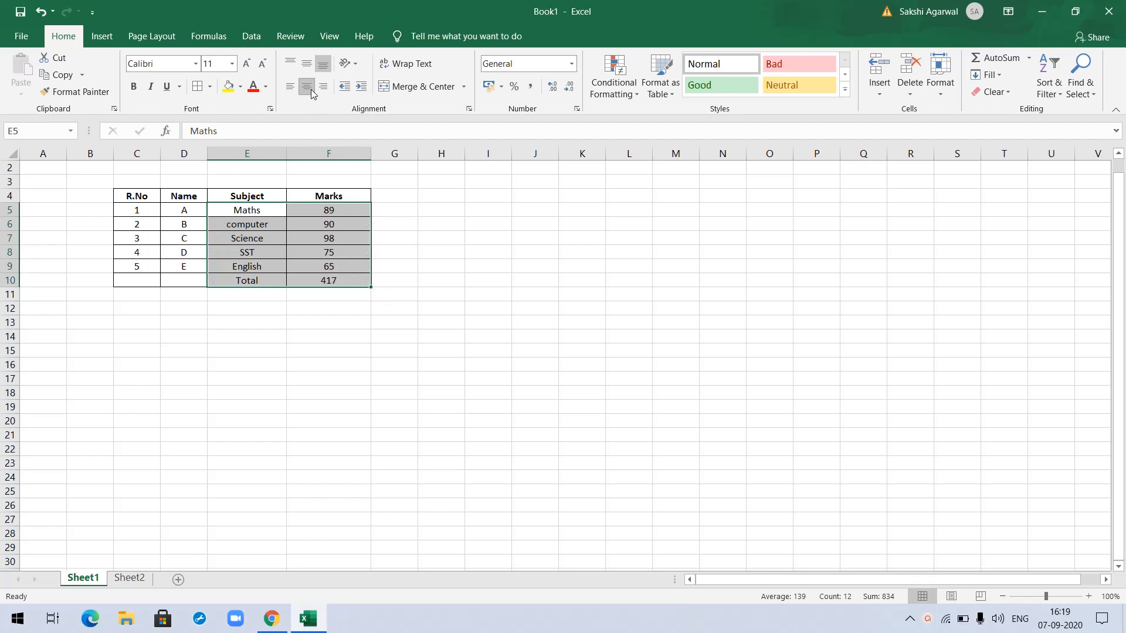
click(247, 390)
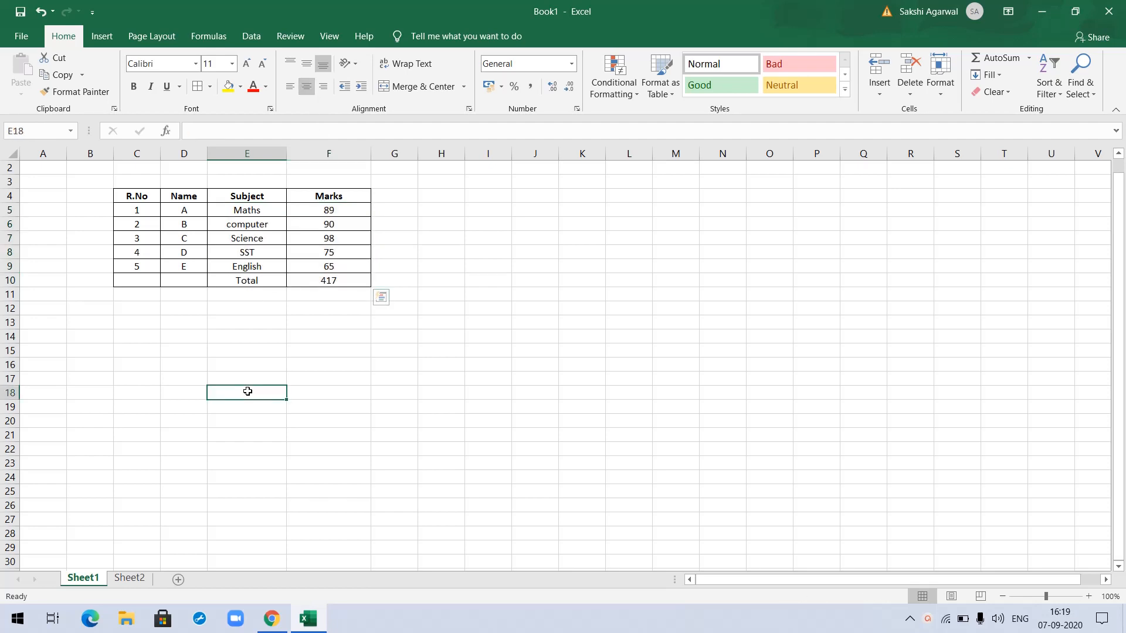
- Left-align the Total label in cell E10 and make both the label and the sum in F10 bold
click(235, 280)
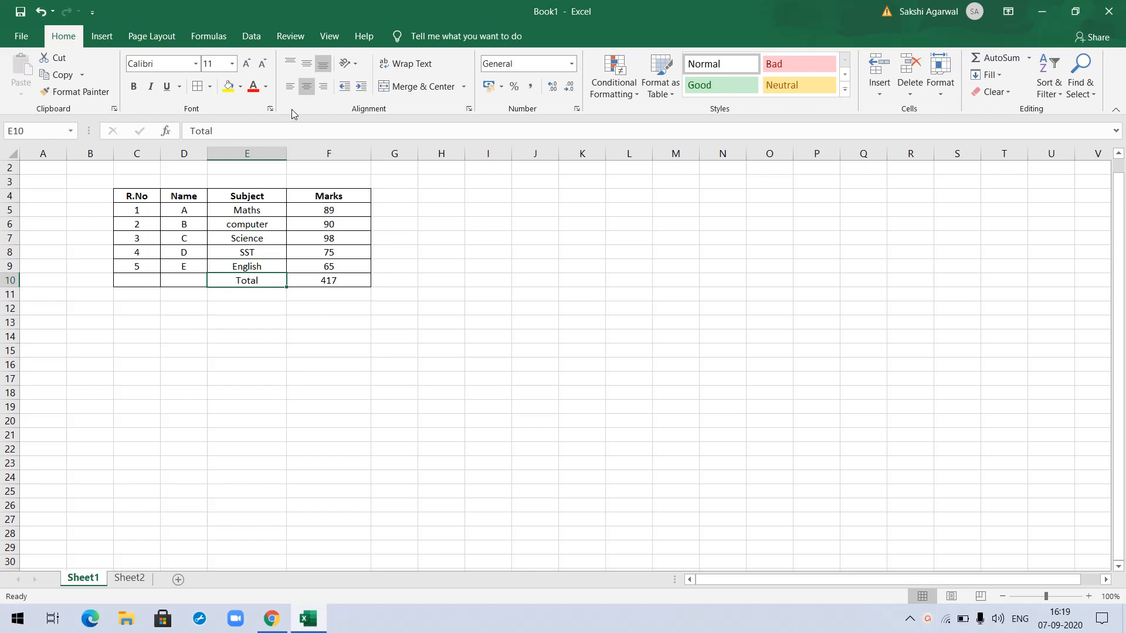
click(291, 88)
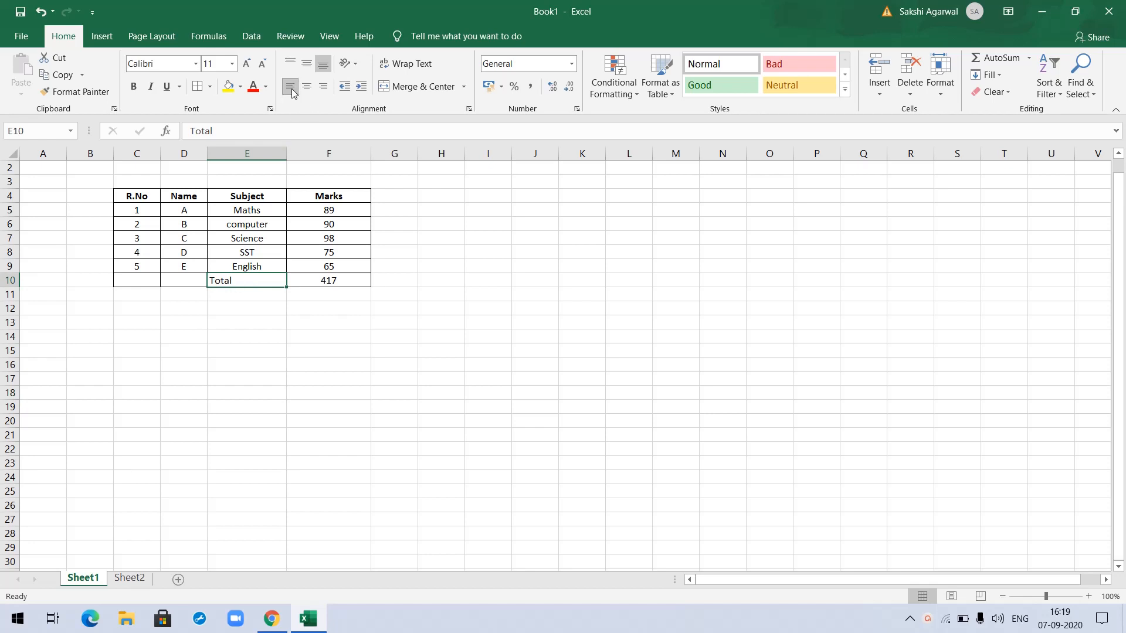
click(134, 86)
click(328, 278)
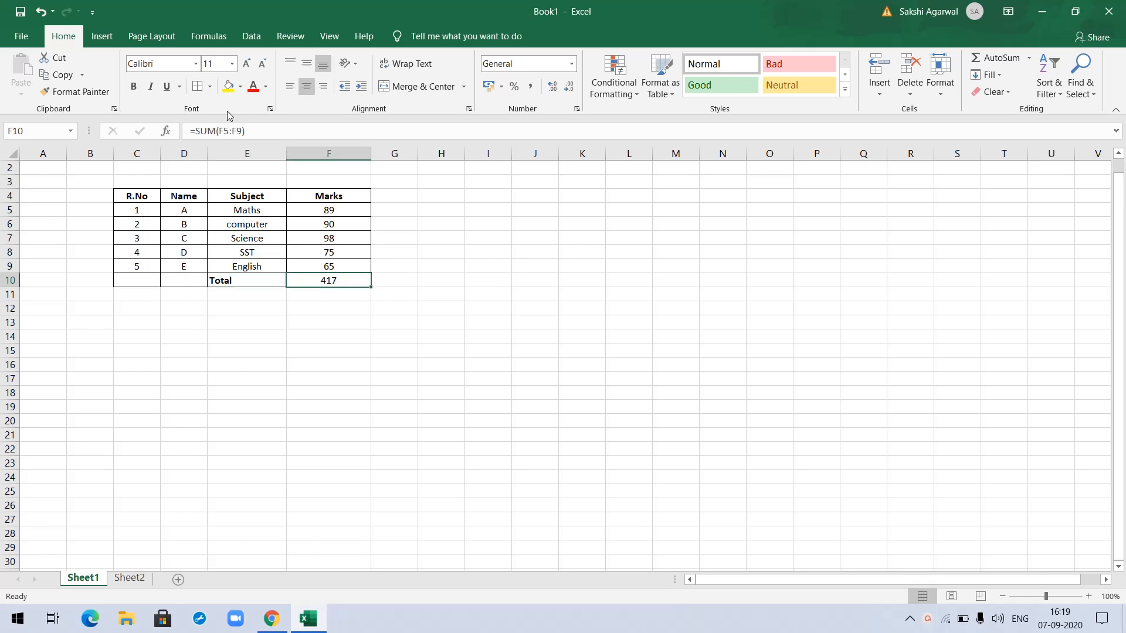
click(133, 85)
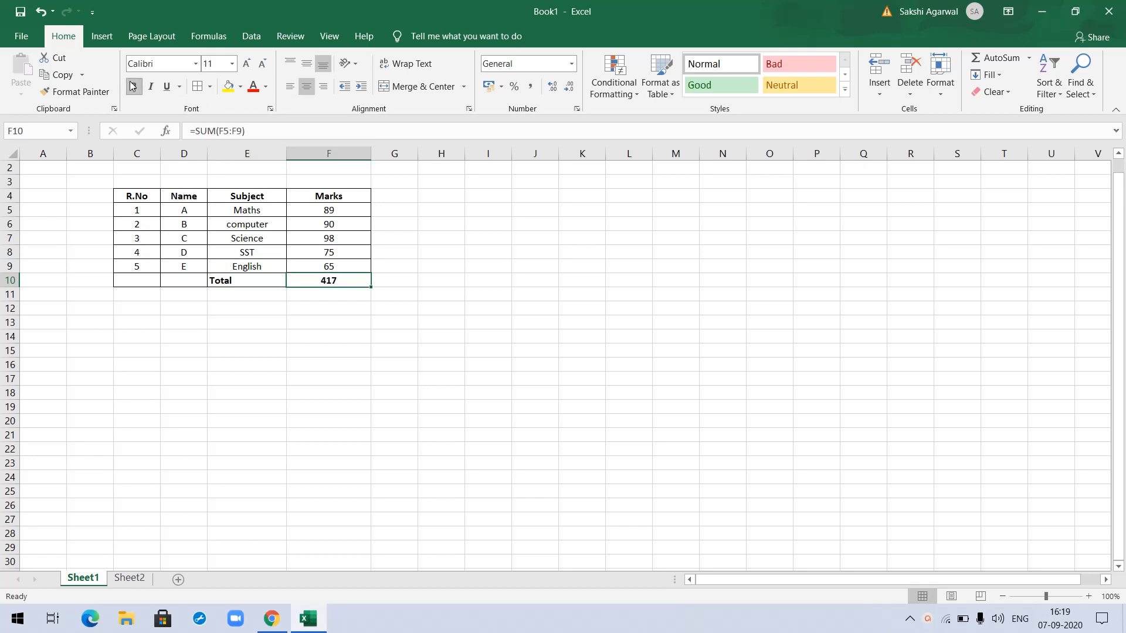
click(206, 416)
- Fill the column headings in cells C4 to F4 with the lightest green theme color
drag(133, 195, 319, 188)
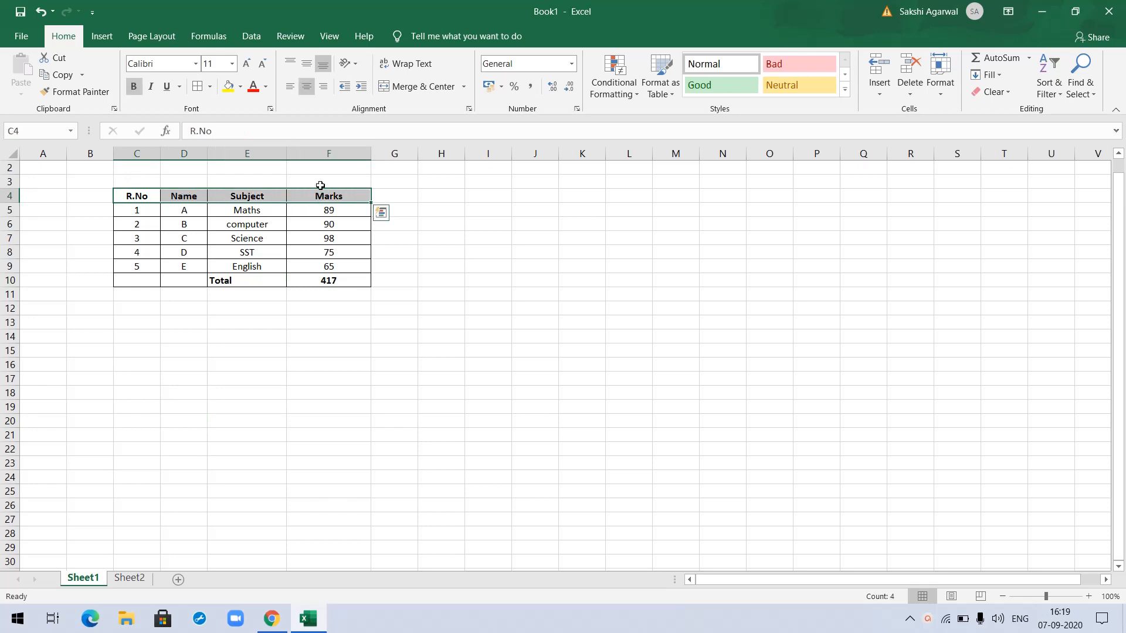
click(241, 87)
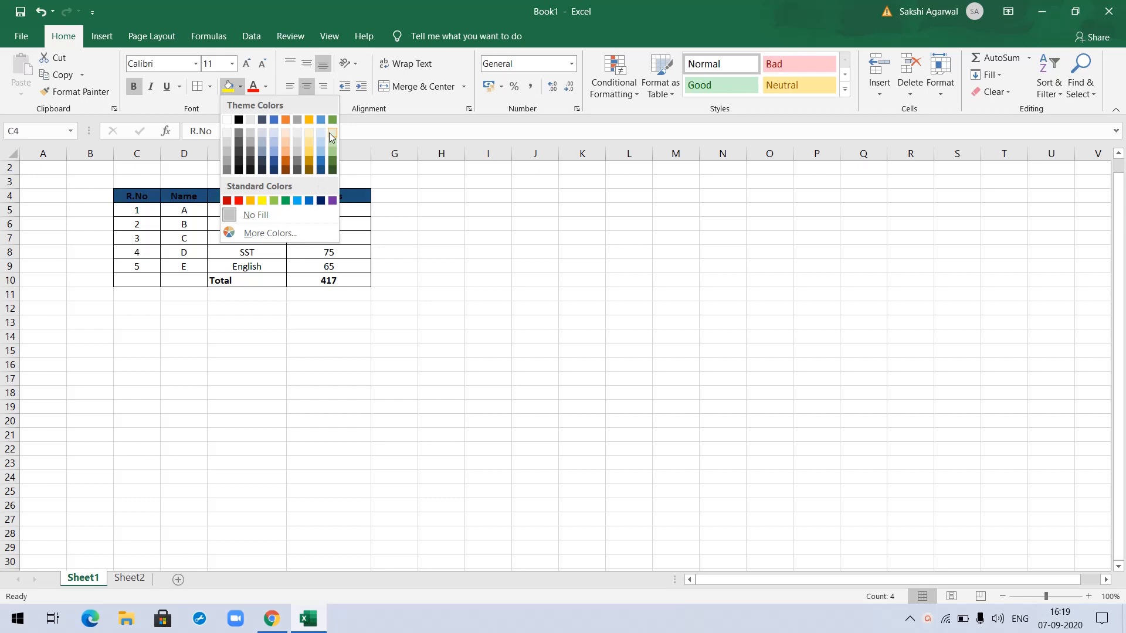
click(331, 136)
click(271, 330)
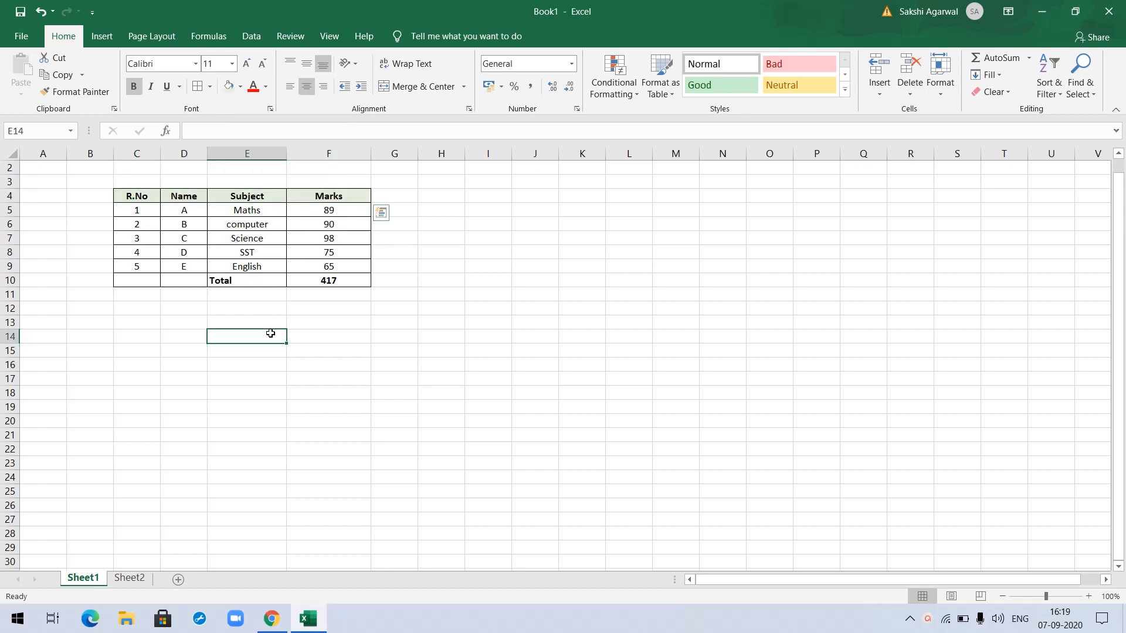
- Fill the R.No entries in C5 to C9 with blue and the Name entries in D5 to D9 with the lightest gold
drag(146, 209, 145, 265)
click(240, 87)
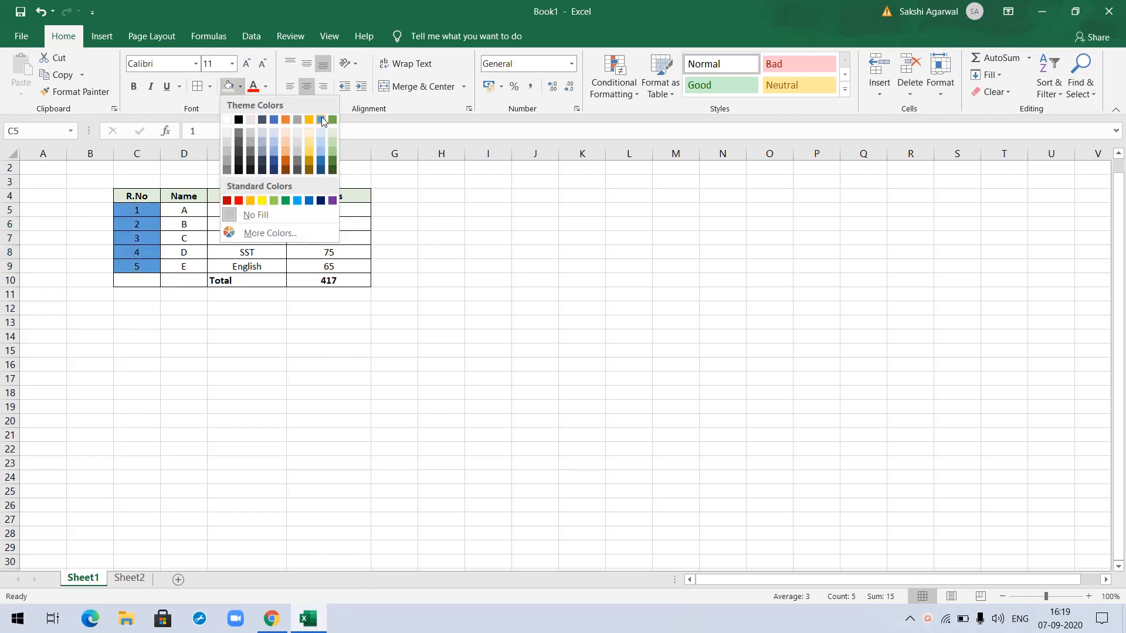
click(322, 120)
click(189, 212)
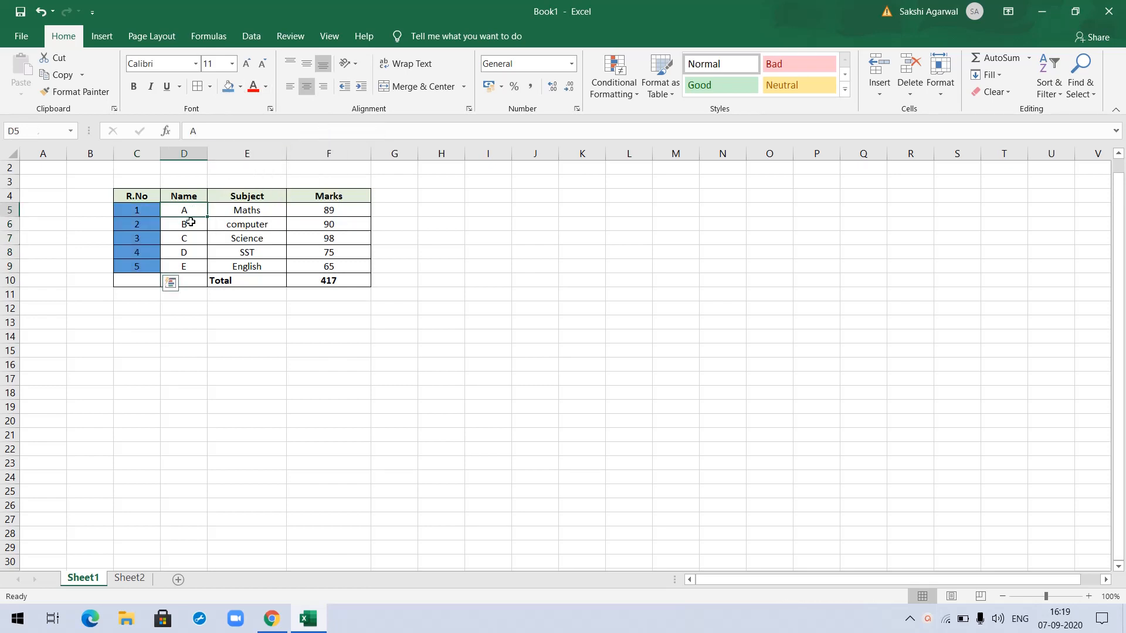
drag(190, 222, 185, 267)
click(241, 88)
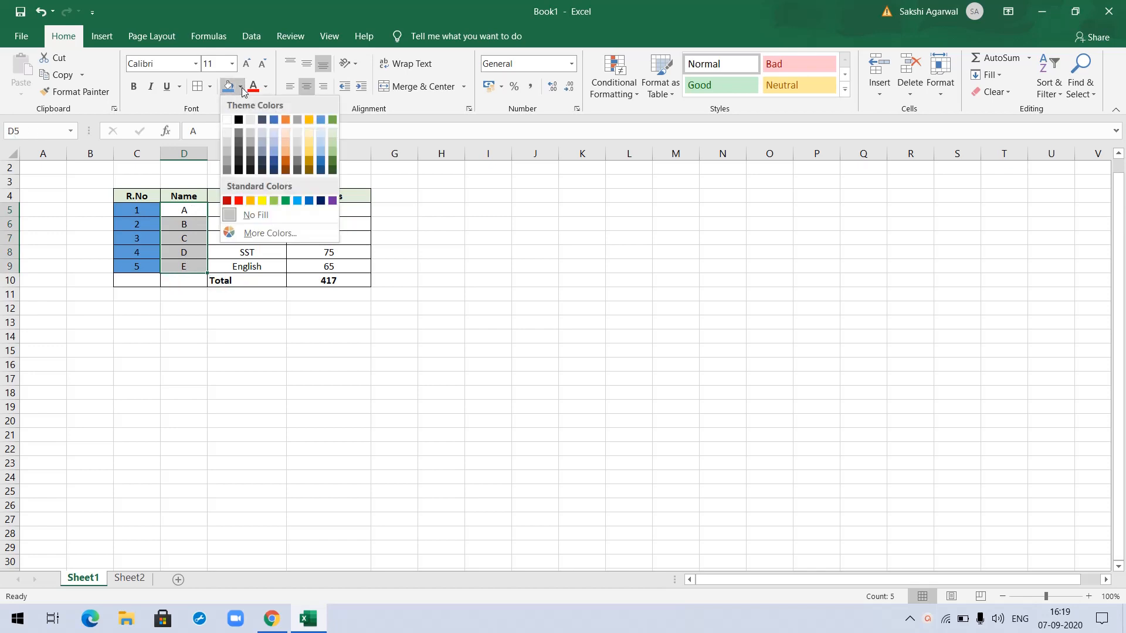
click(311, 137)
- Fill the subject entries in cells E5 to E9 with standard yellow
drag(260, 212, 255, 263)
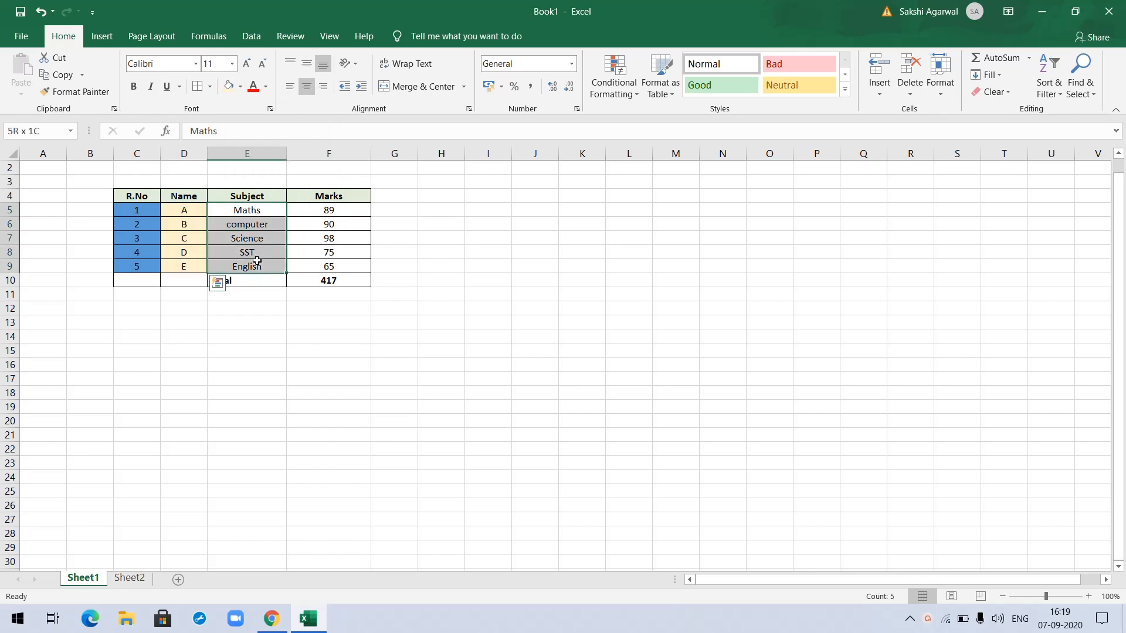
click(240, 87)
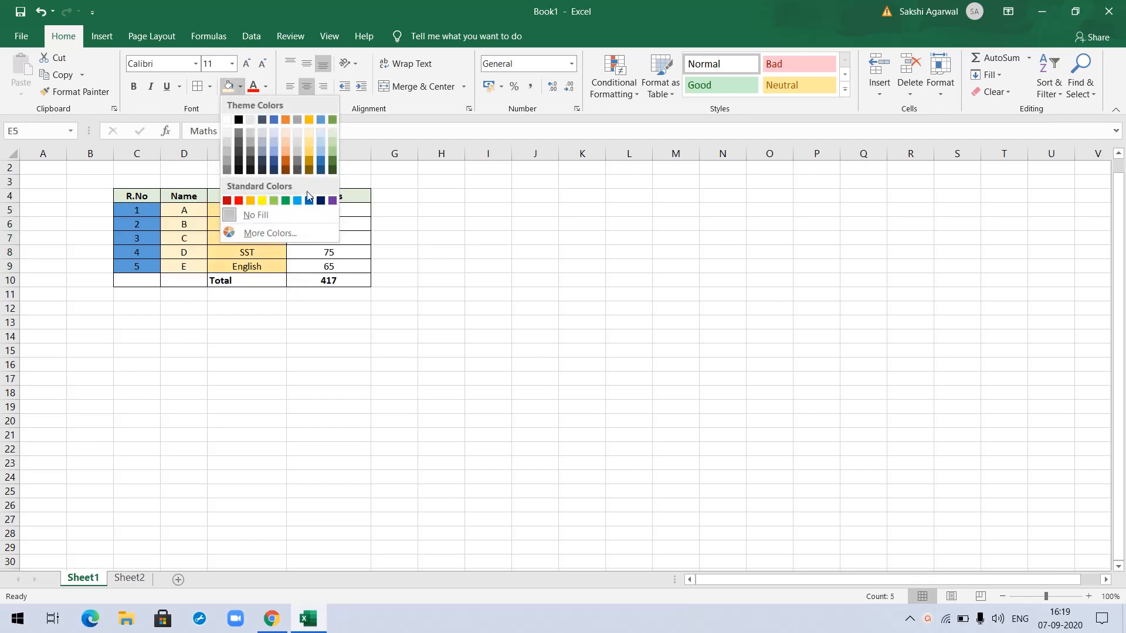
click(265, 200)
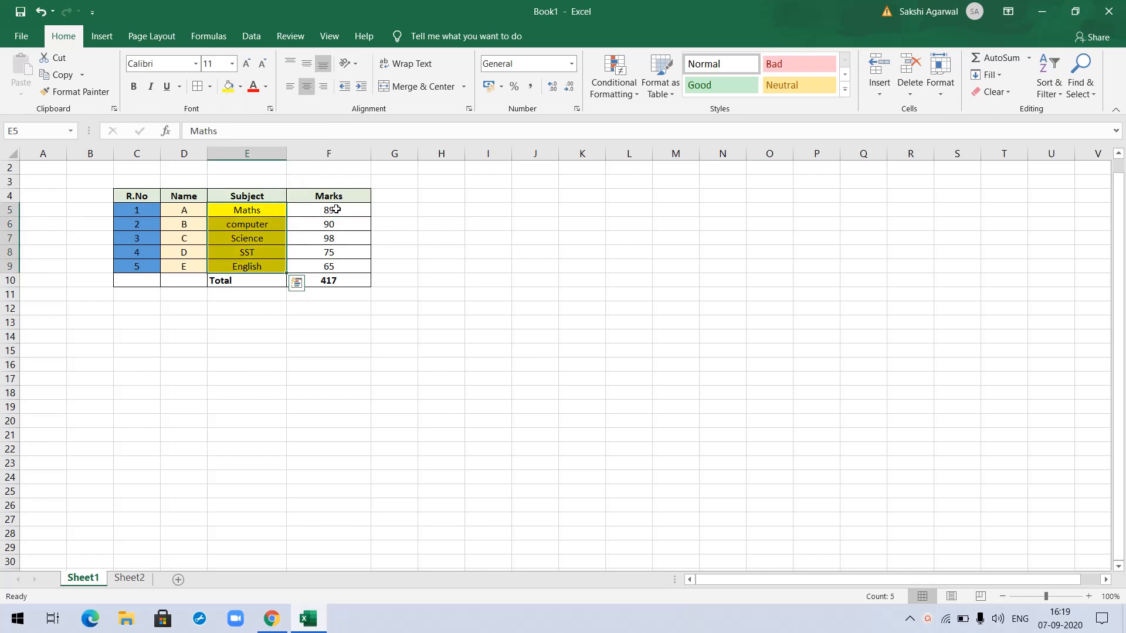
- Make the individual marks in cells F5 to F9 bold
drag(335, 214, 336, 268)
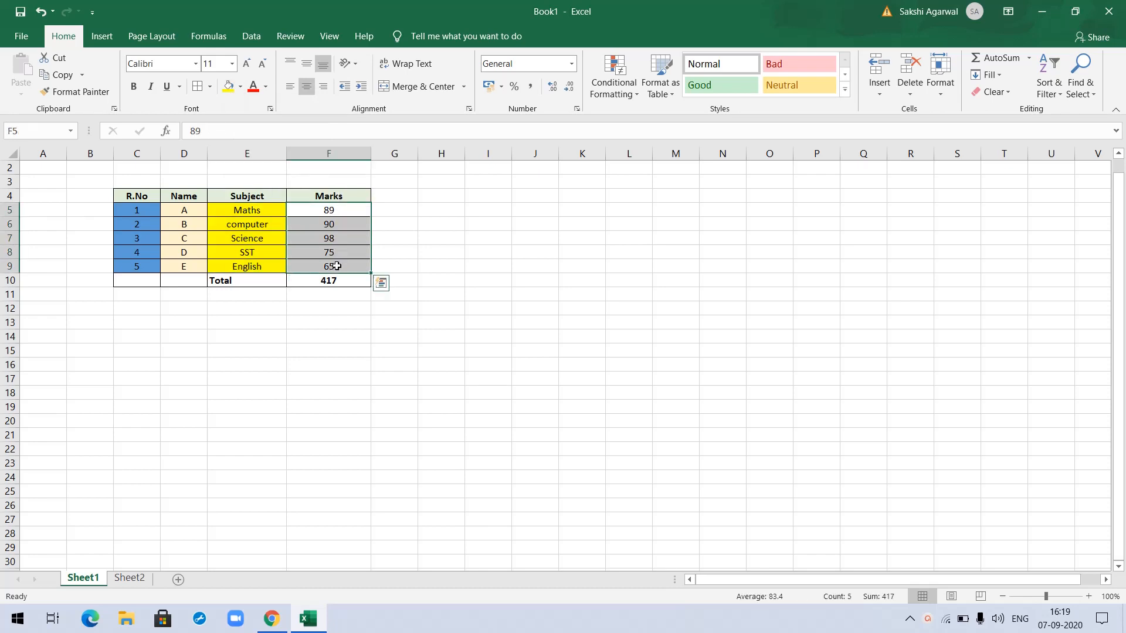
click(134, 87)
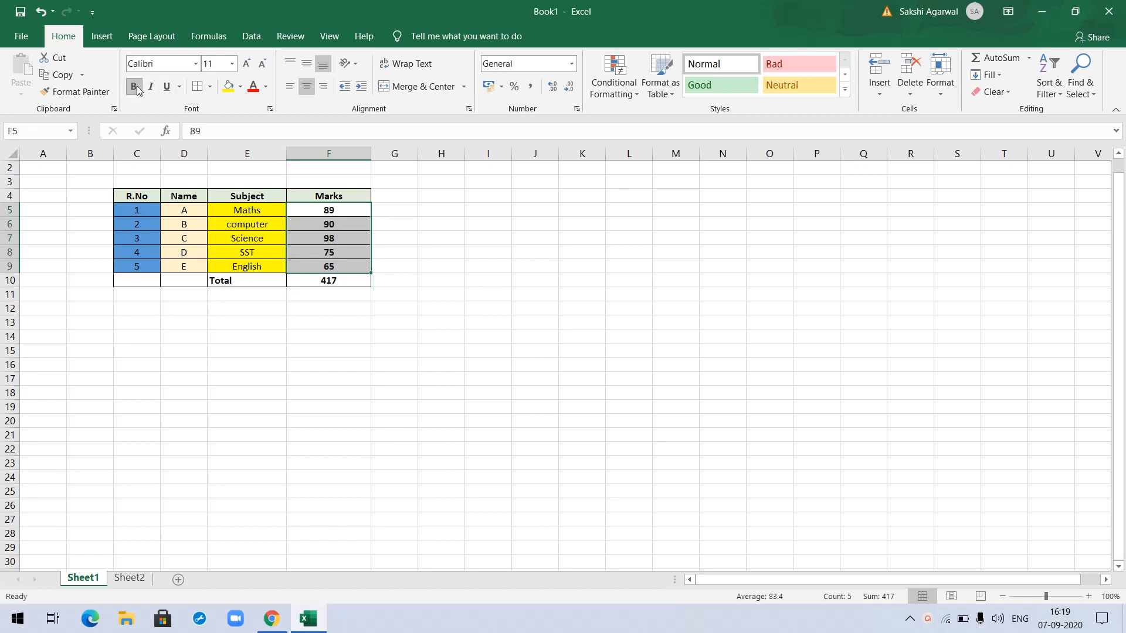
click(191, 338)
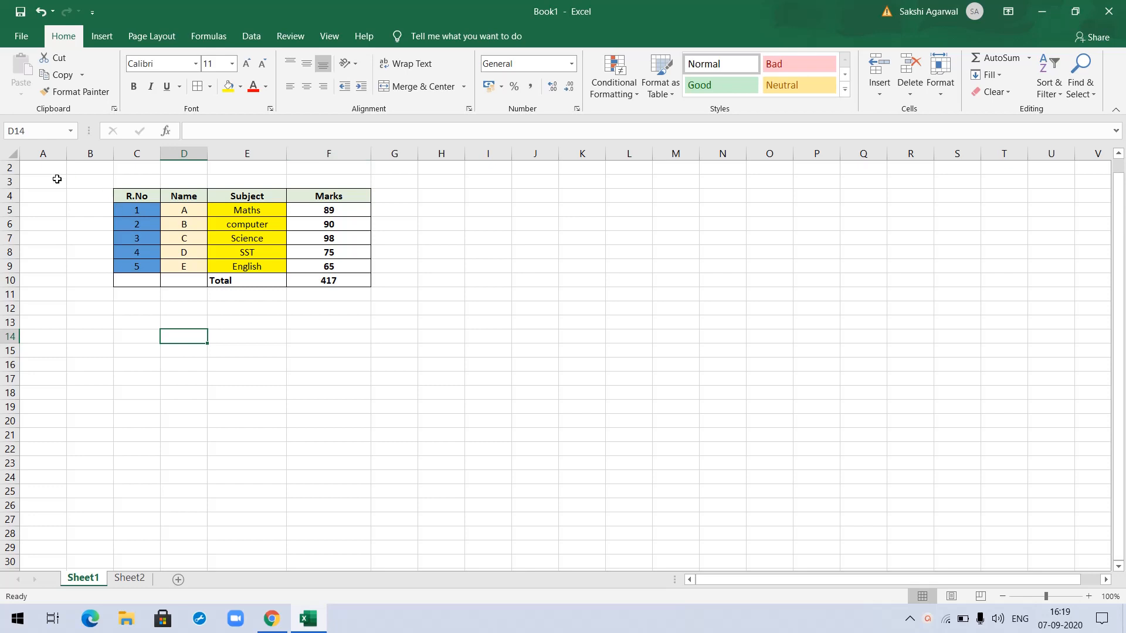
- Increase the height of heading row 4 and middle-align the headings in C4 to F4 vertically
drag(20, 202, 19, 213)
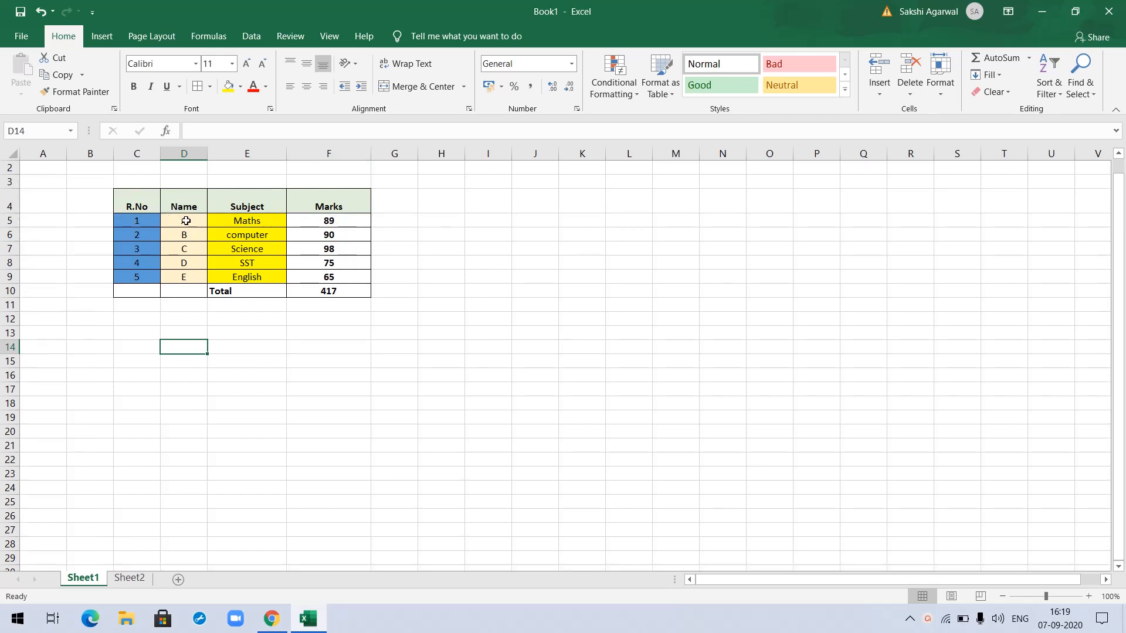
click(123, 205)
drag(123, 206, 314, 191)
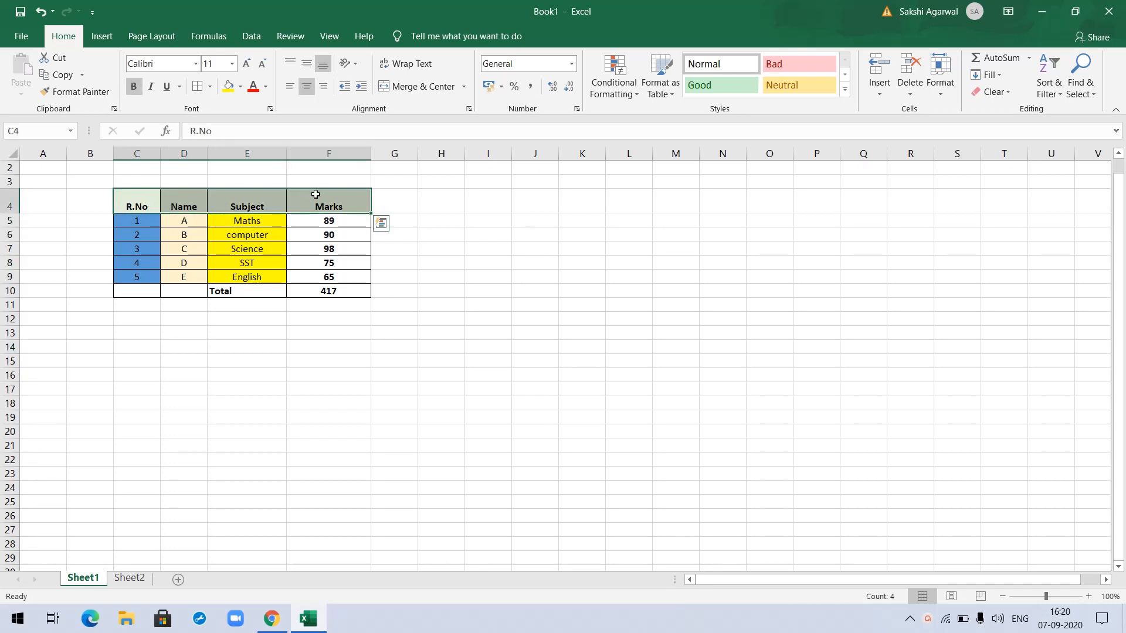
click(308, 65)
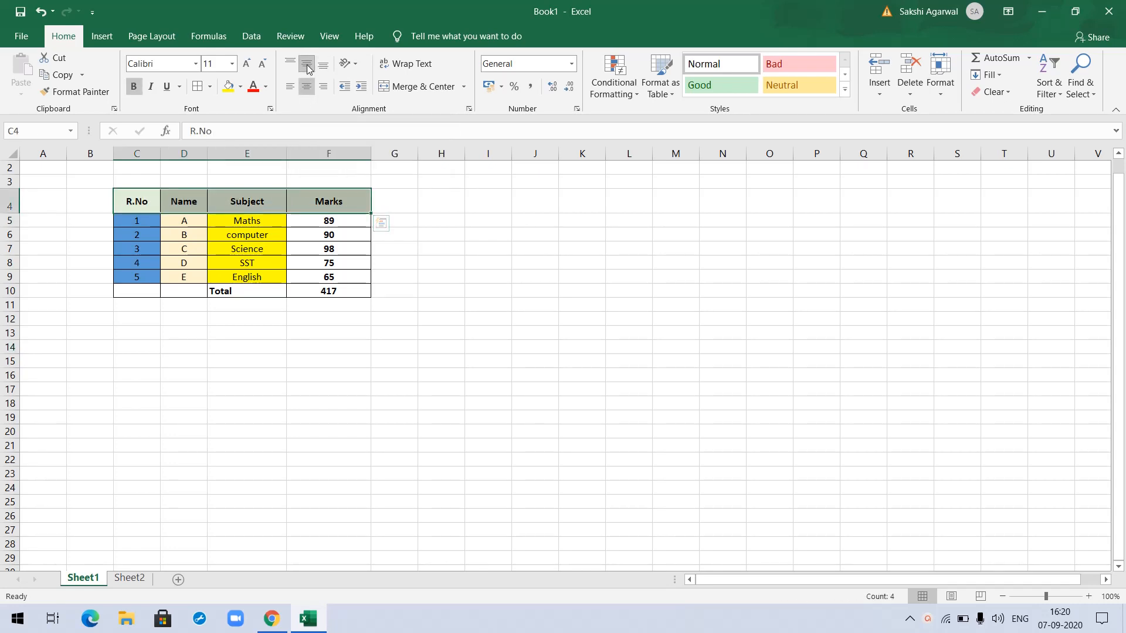